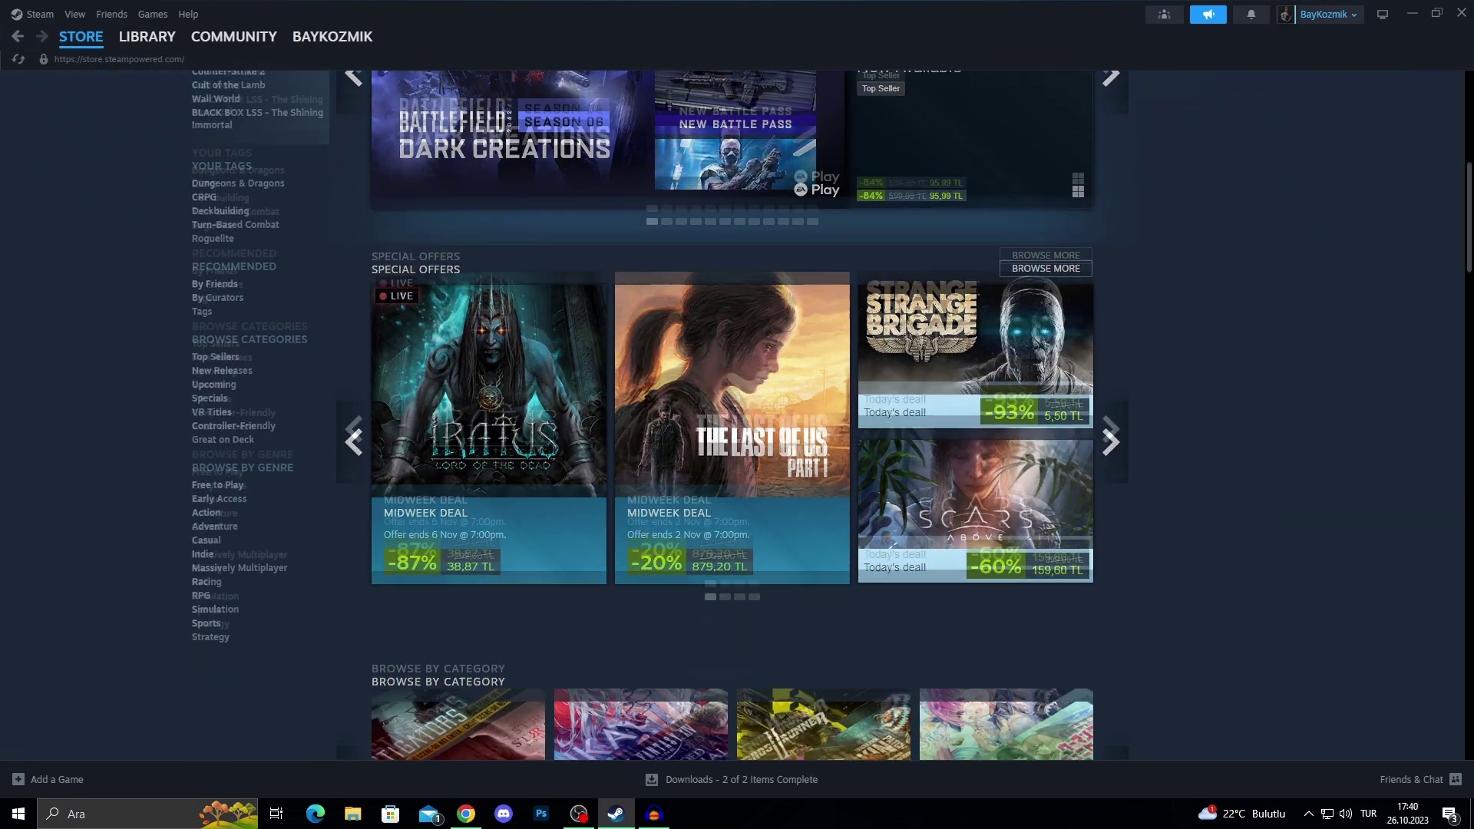
scroll(732, 415, down, 5)
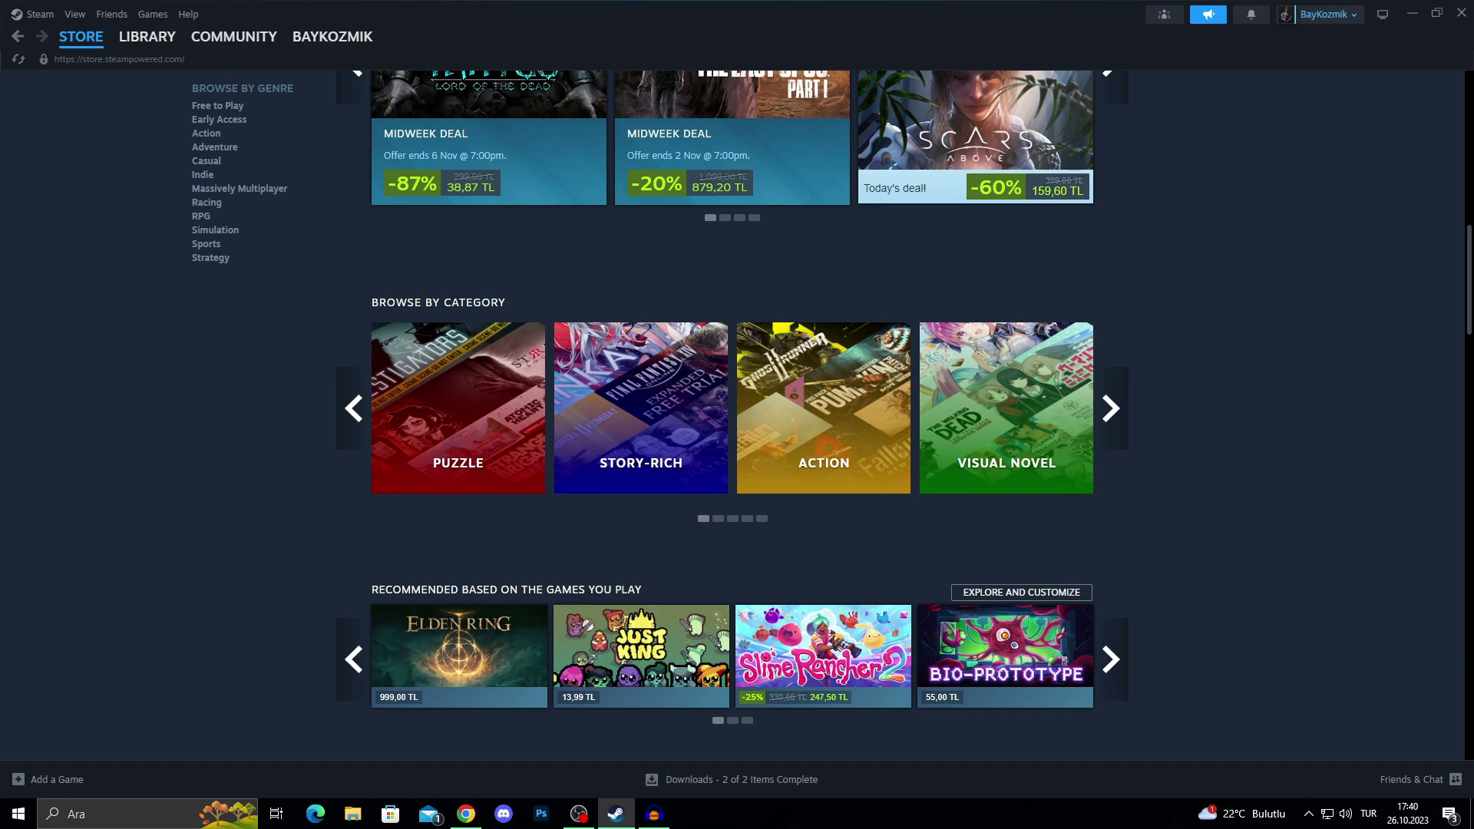
scroll(733, 414, down, 6)
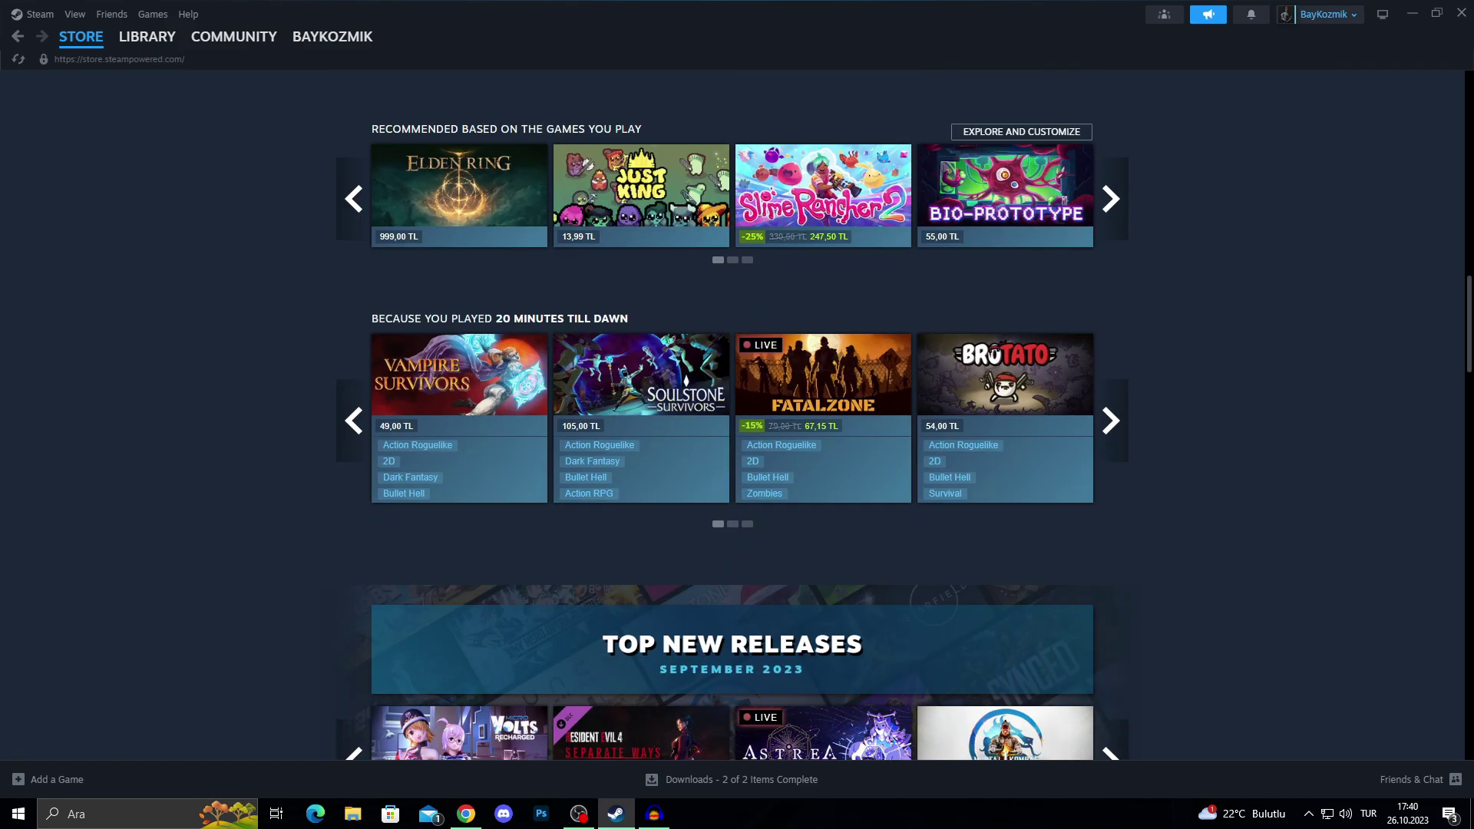
scroll(732, 414, down, 6)
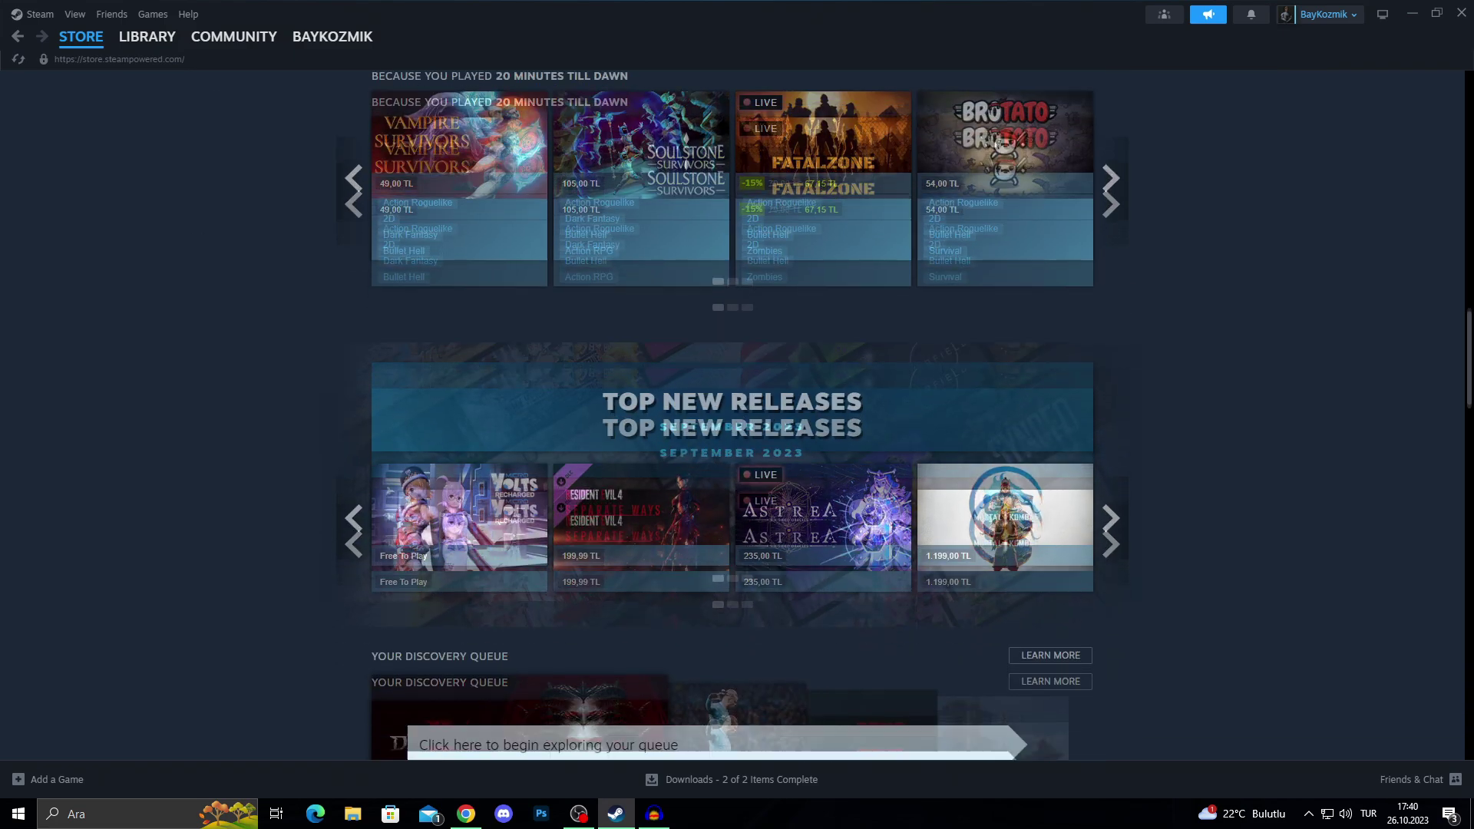
scroll(733, 415, down, 2)
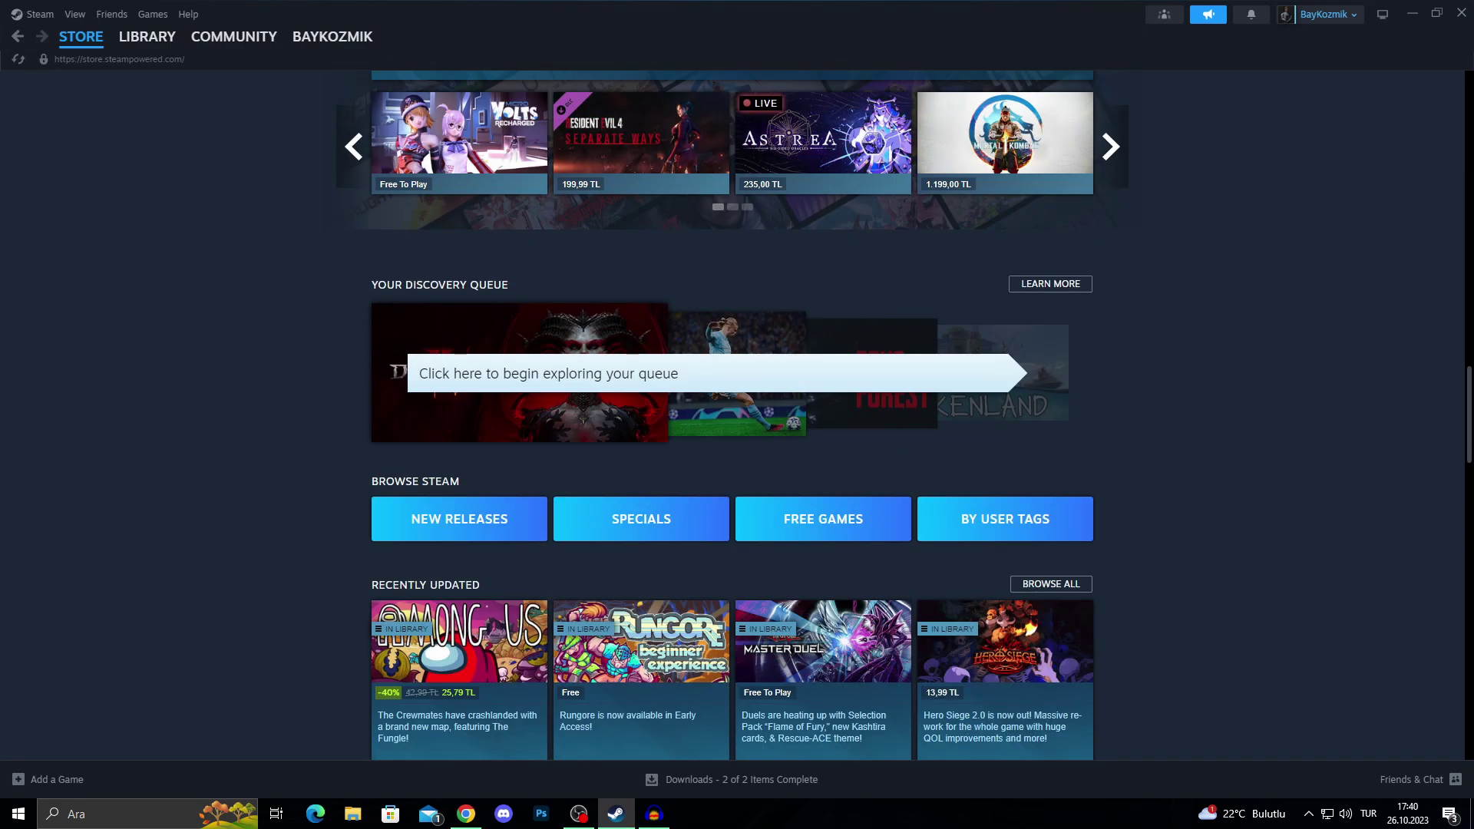
scroll(733, 415, down, 4)
key(Home)
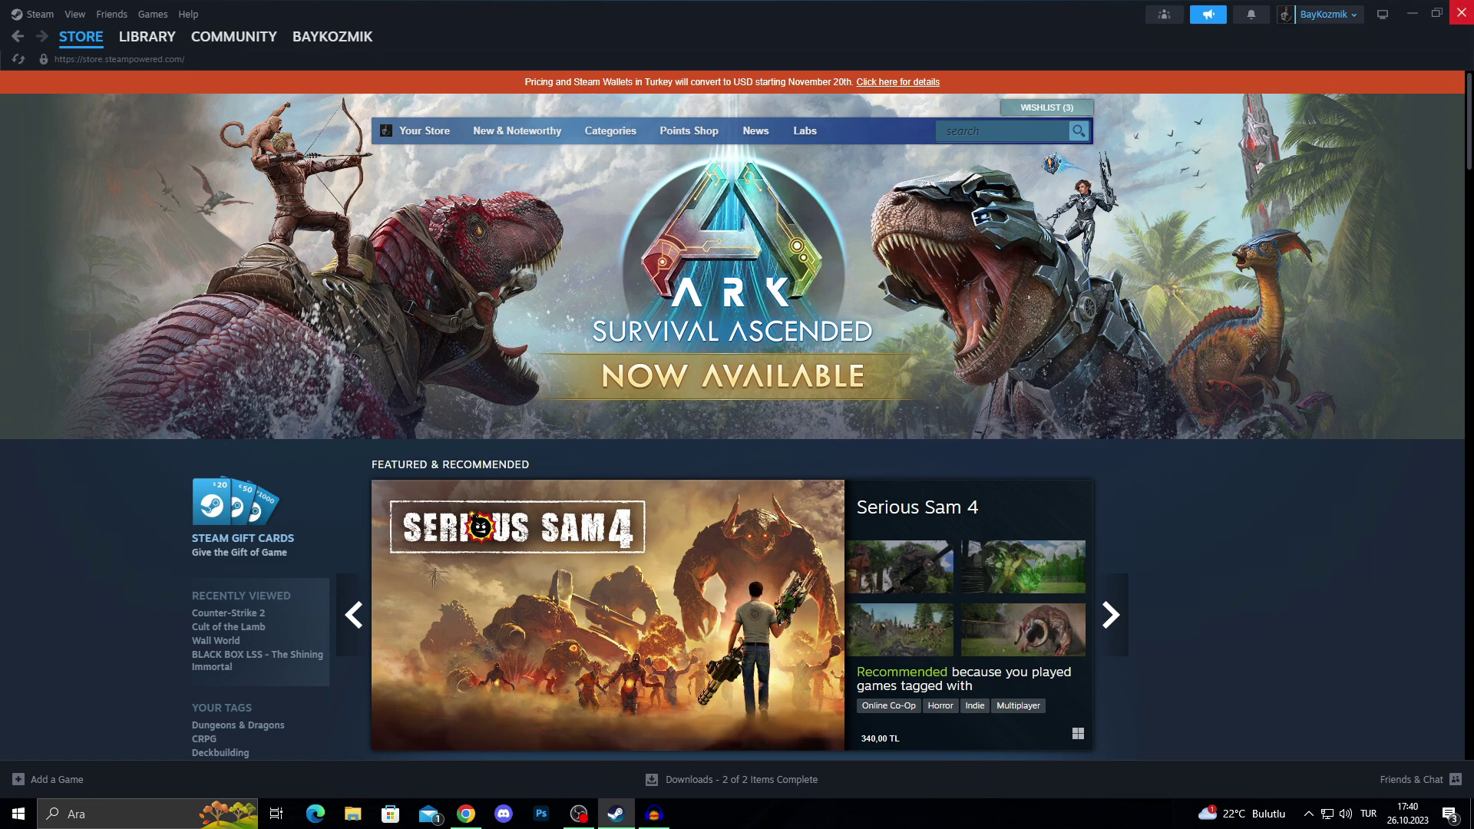
Close the Steam window and relaunch Steam from its desktop shortcut
click(1462, 12)
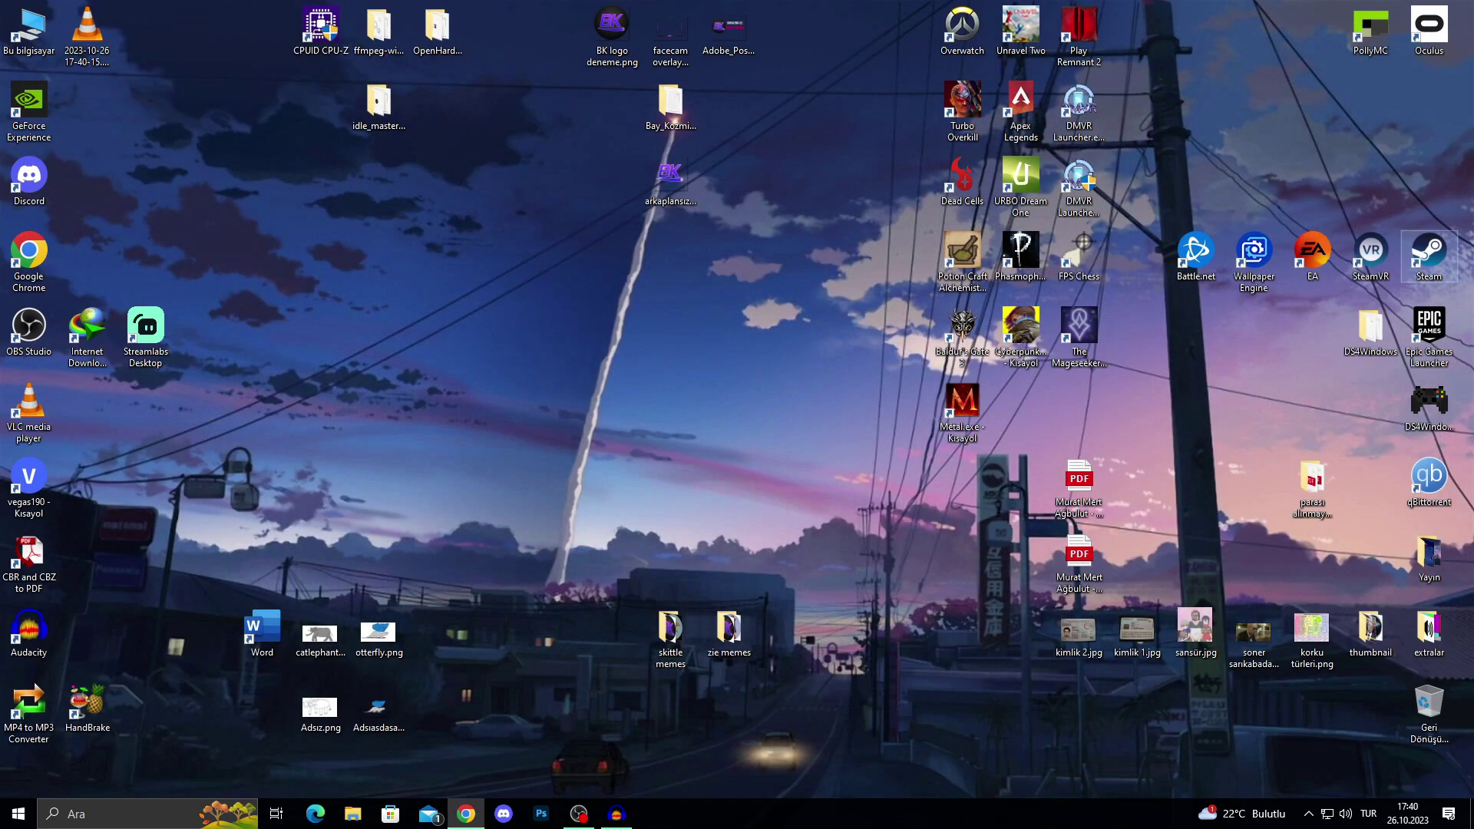
right_click(1429, 254)
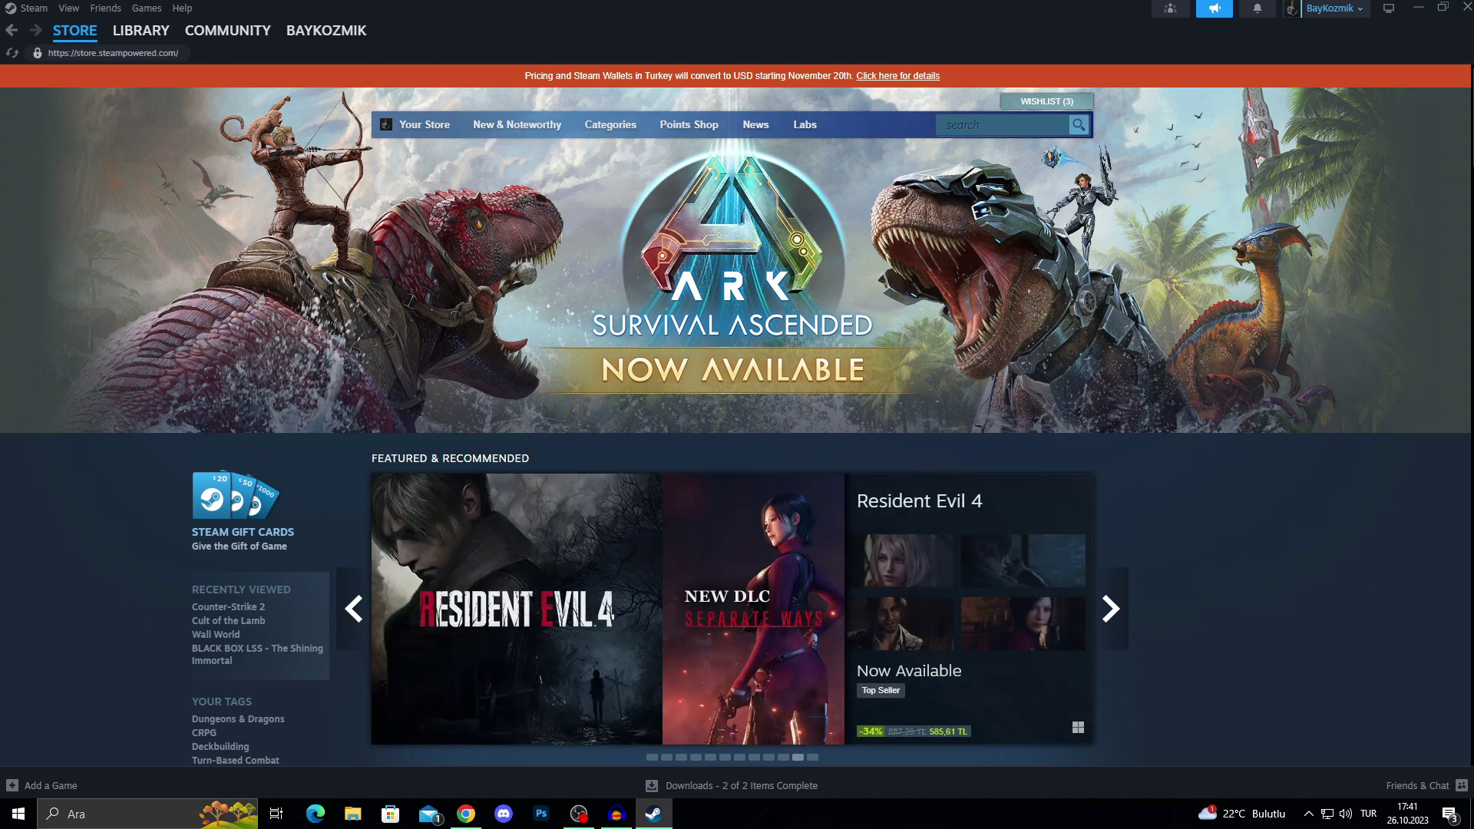
Verify the integrity of Tabletop Simulator's installed files from its library properties, and close the properties window
click(141, 30)
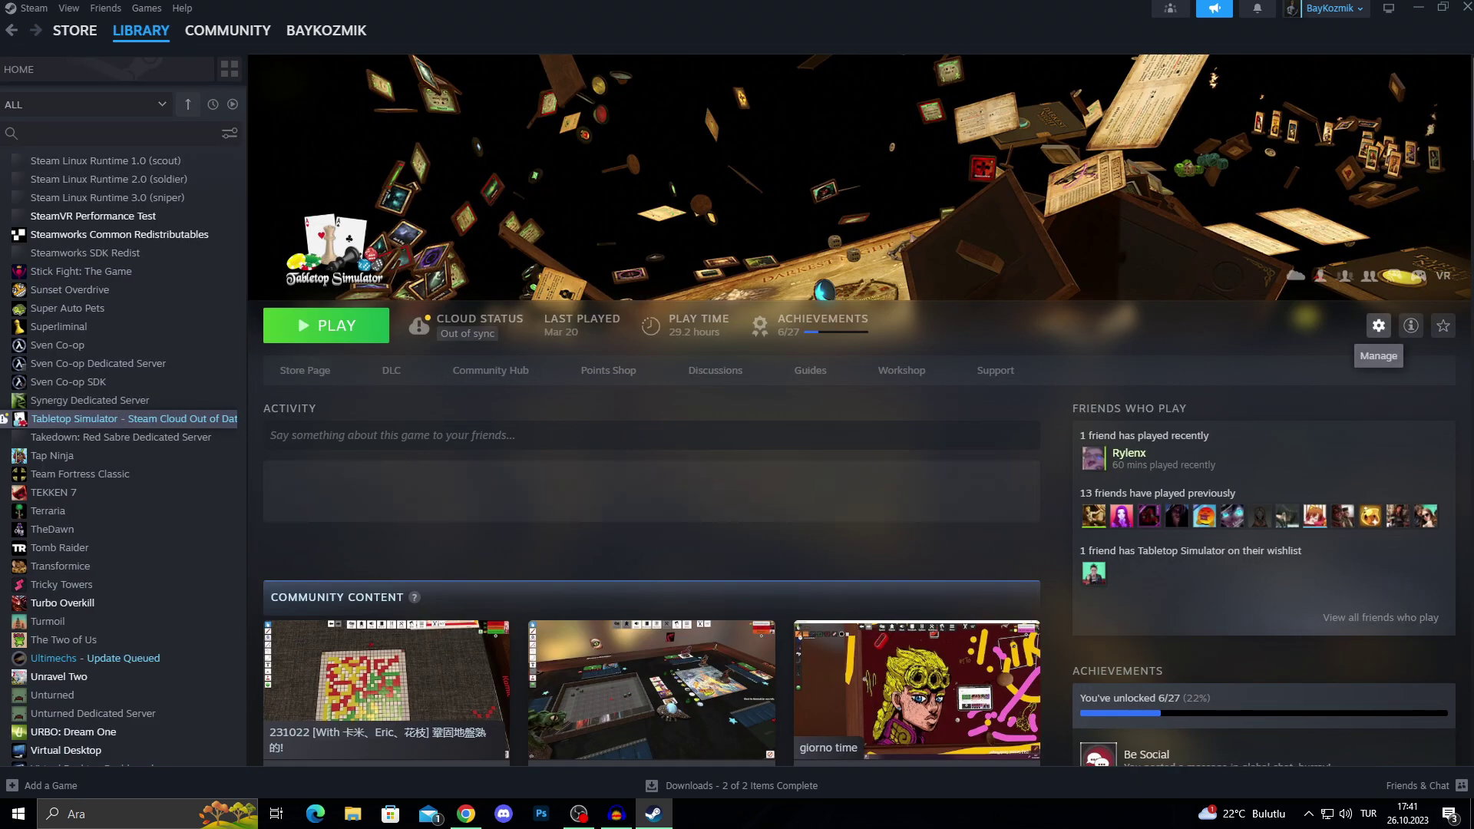
click(1379, 325)
mouse_move(1405, 405)
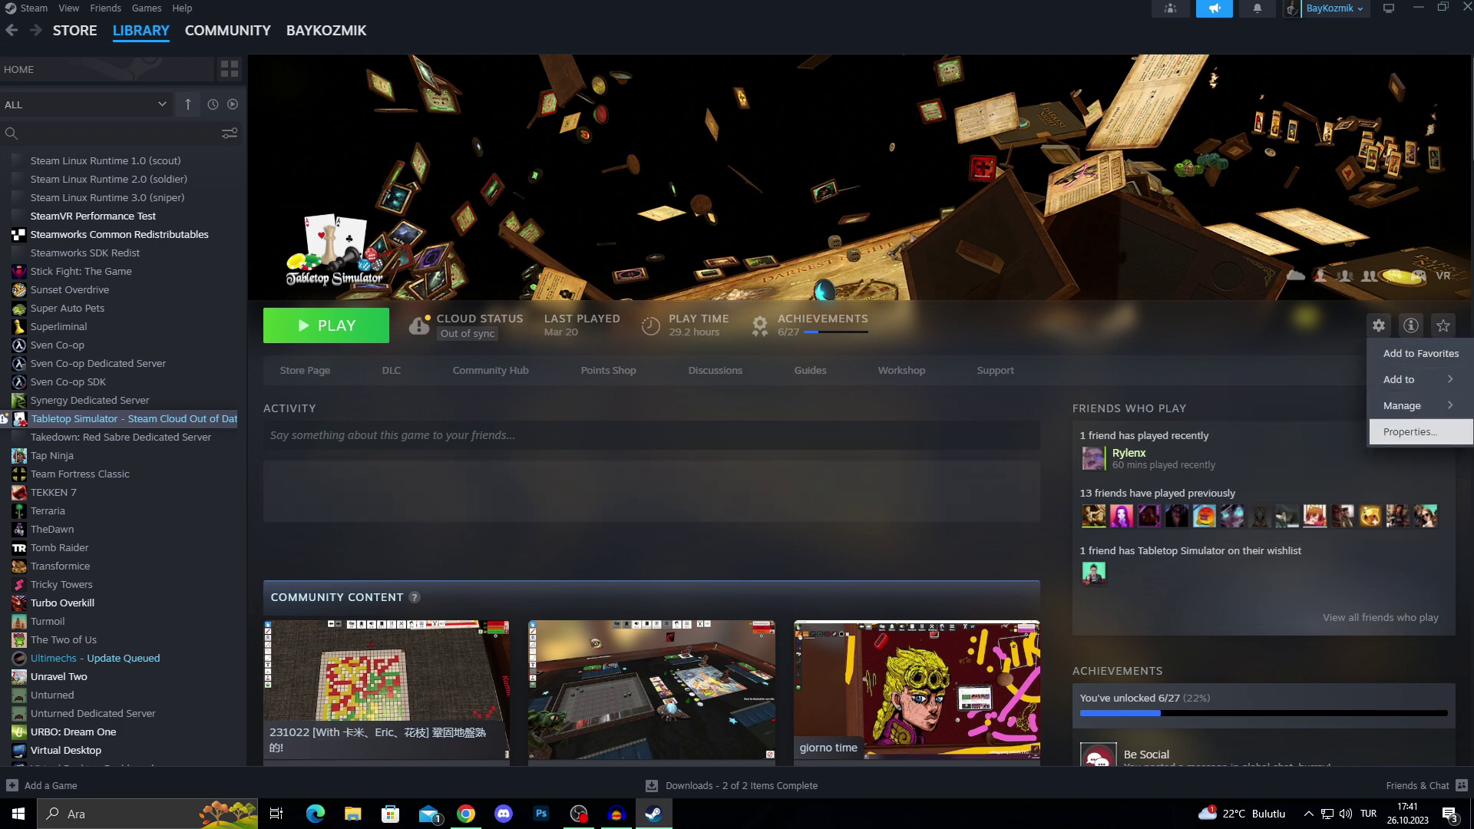
click(1411, 431)
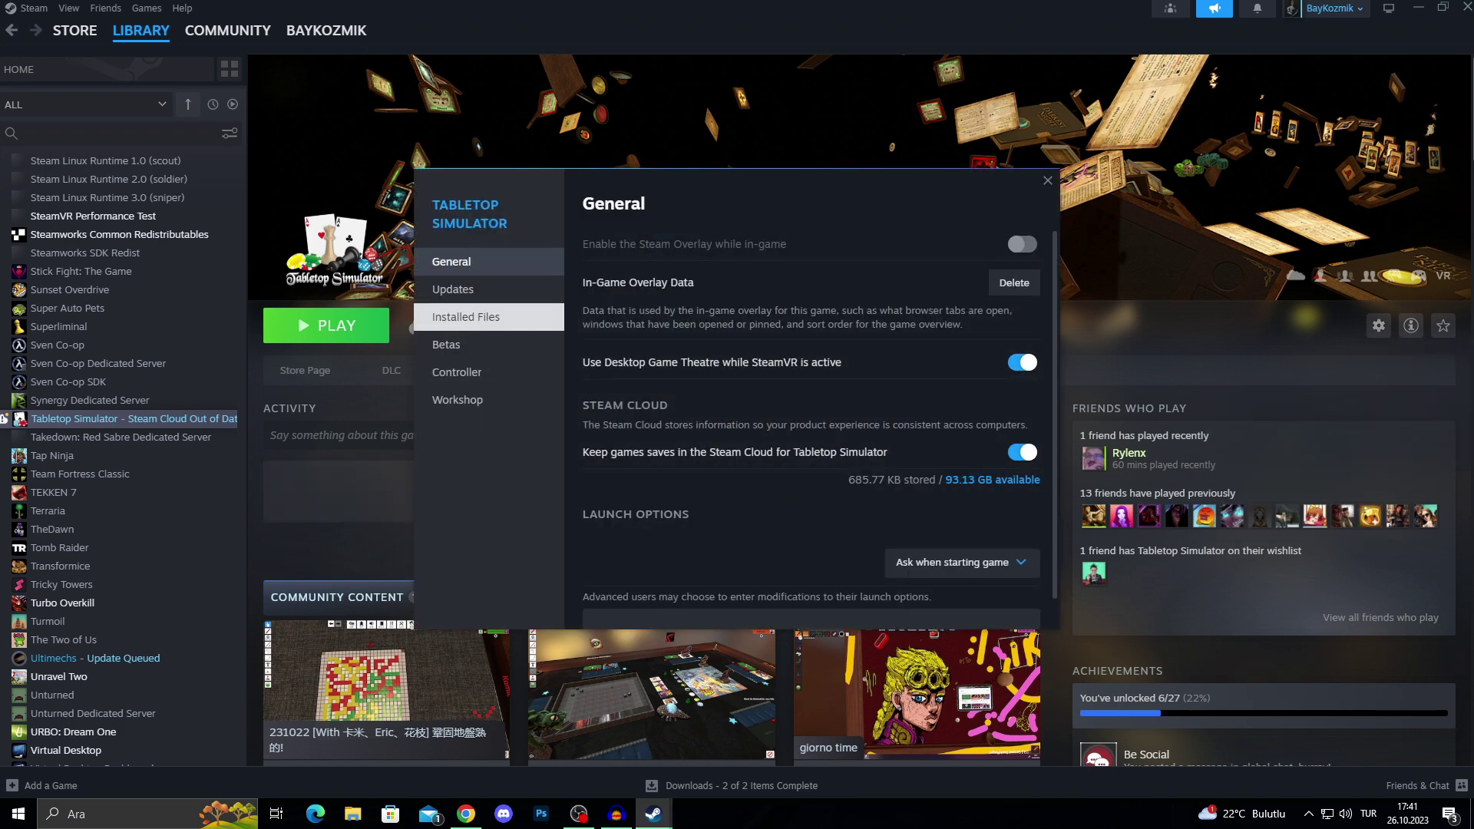
click(466, 317)
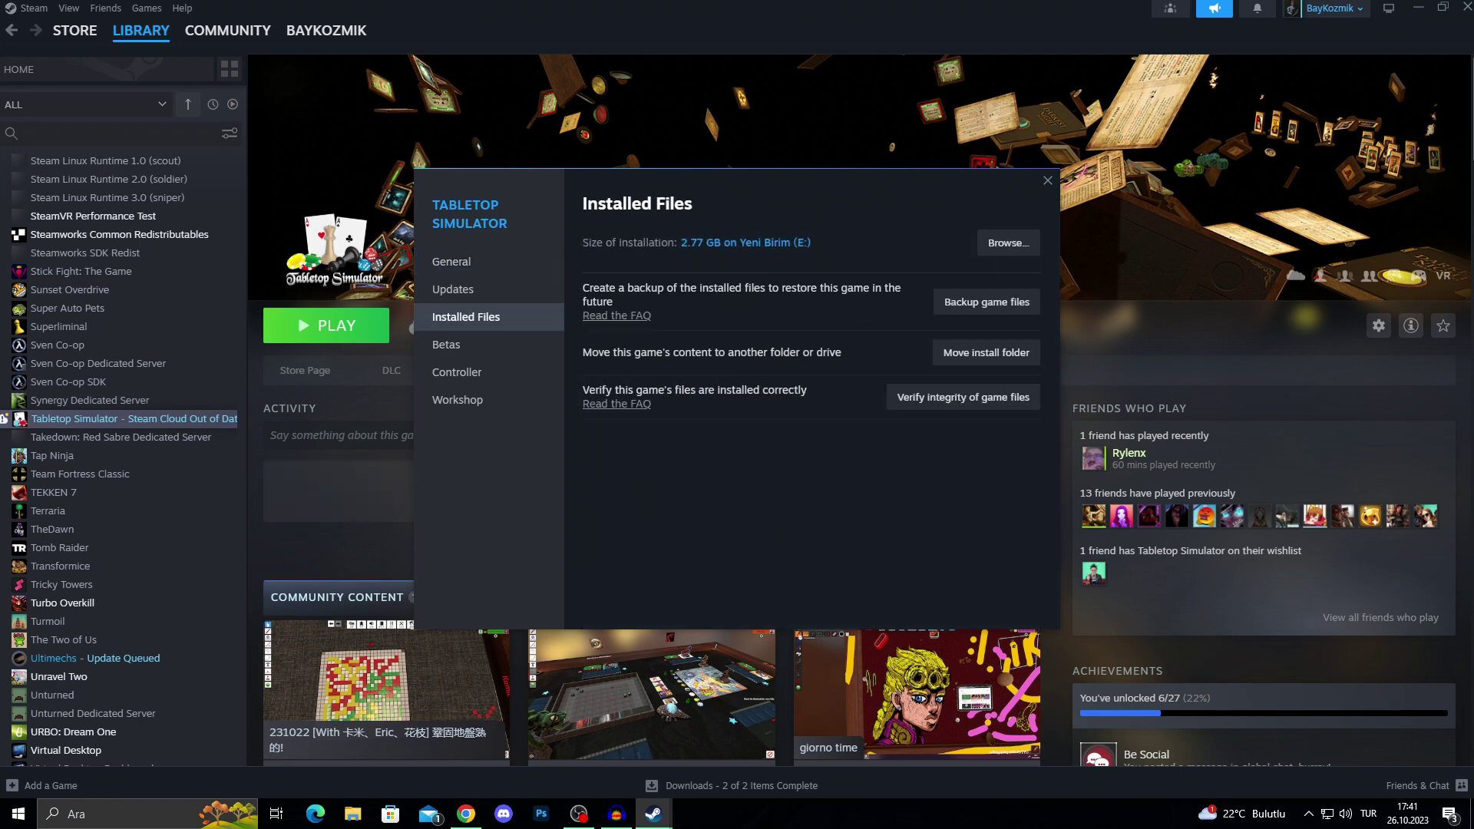
click(986, 396)
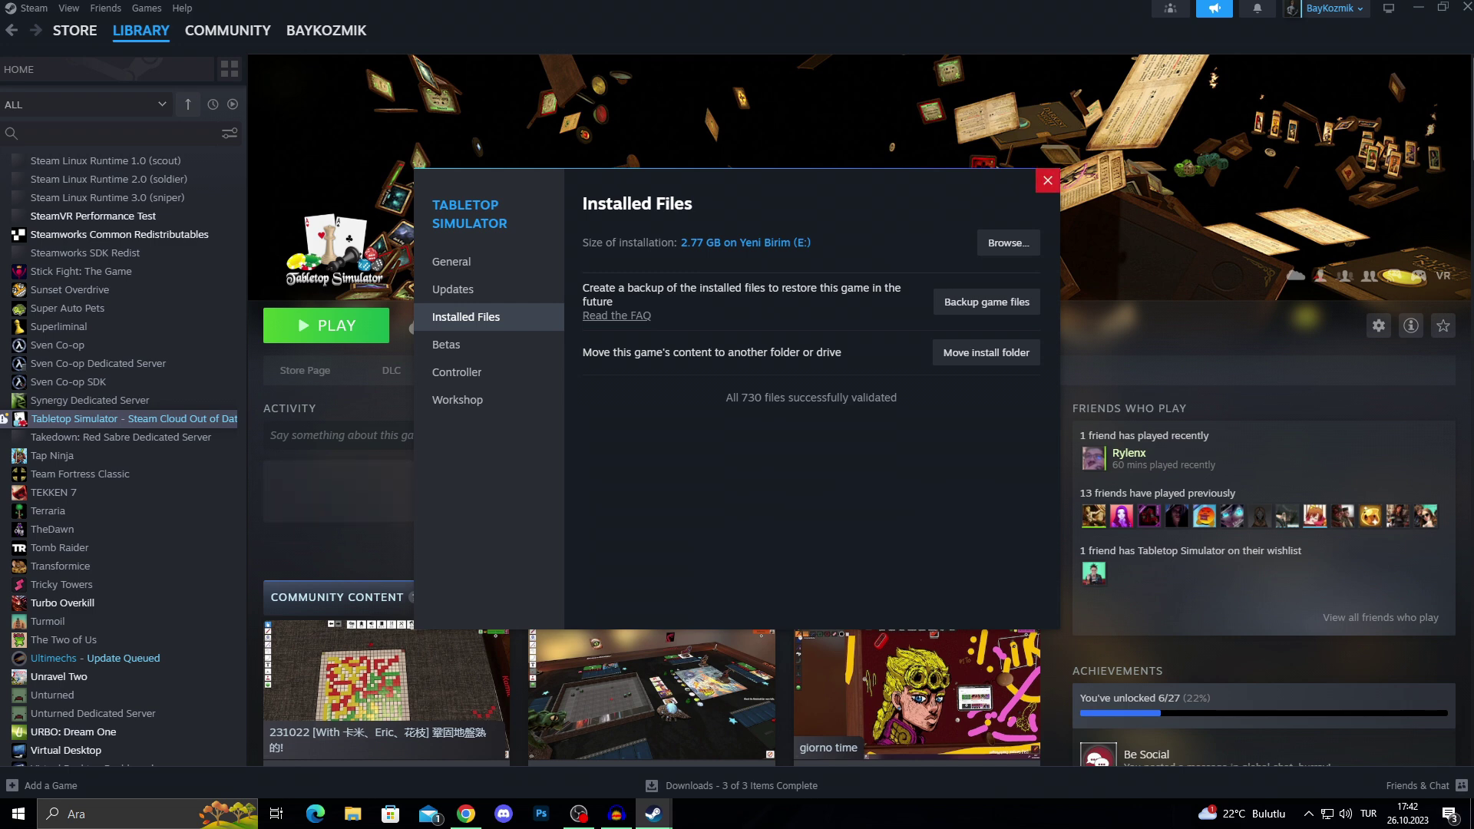
click(1048, 181)
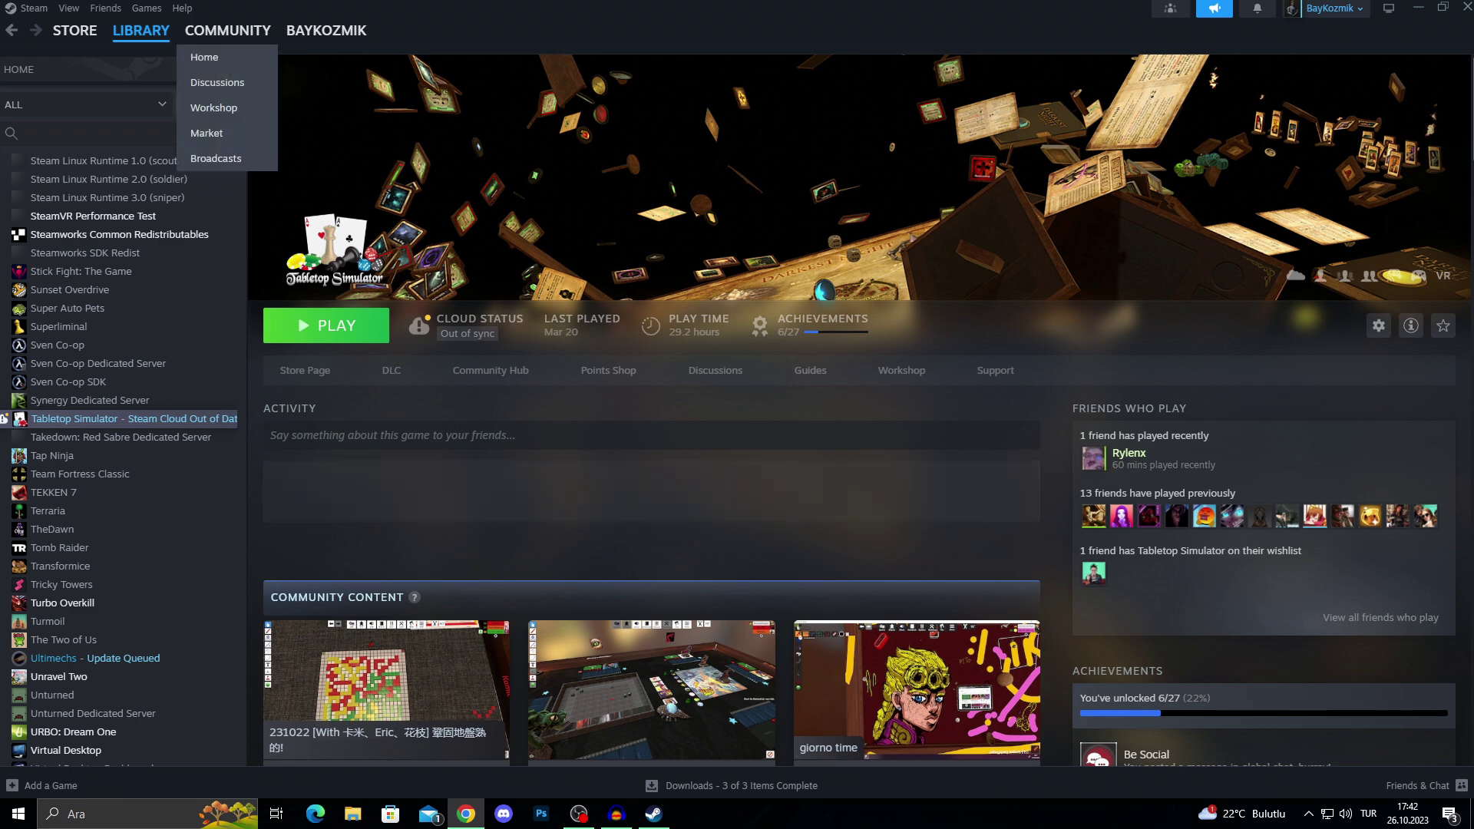
Review the download settings, including the option to clear the download cache, and close the settings window
mouse_move(74, 31)
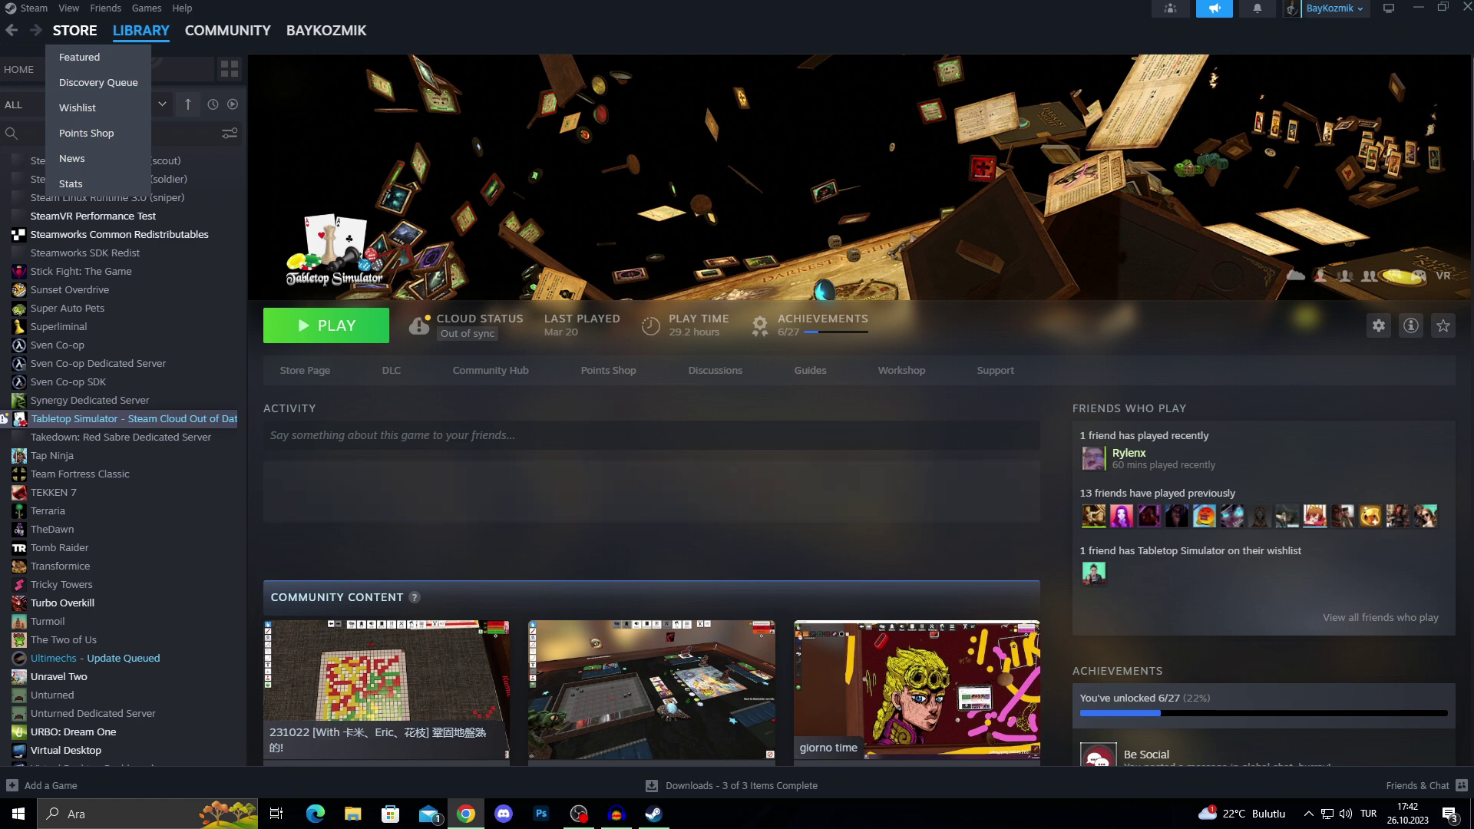
click(75, 30)
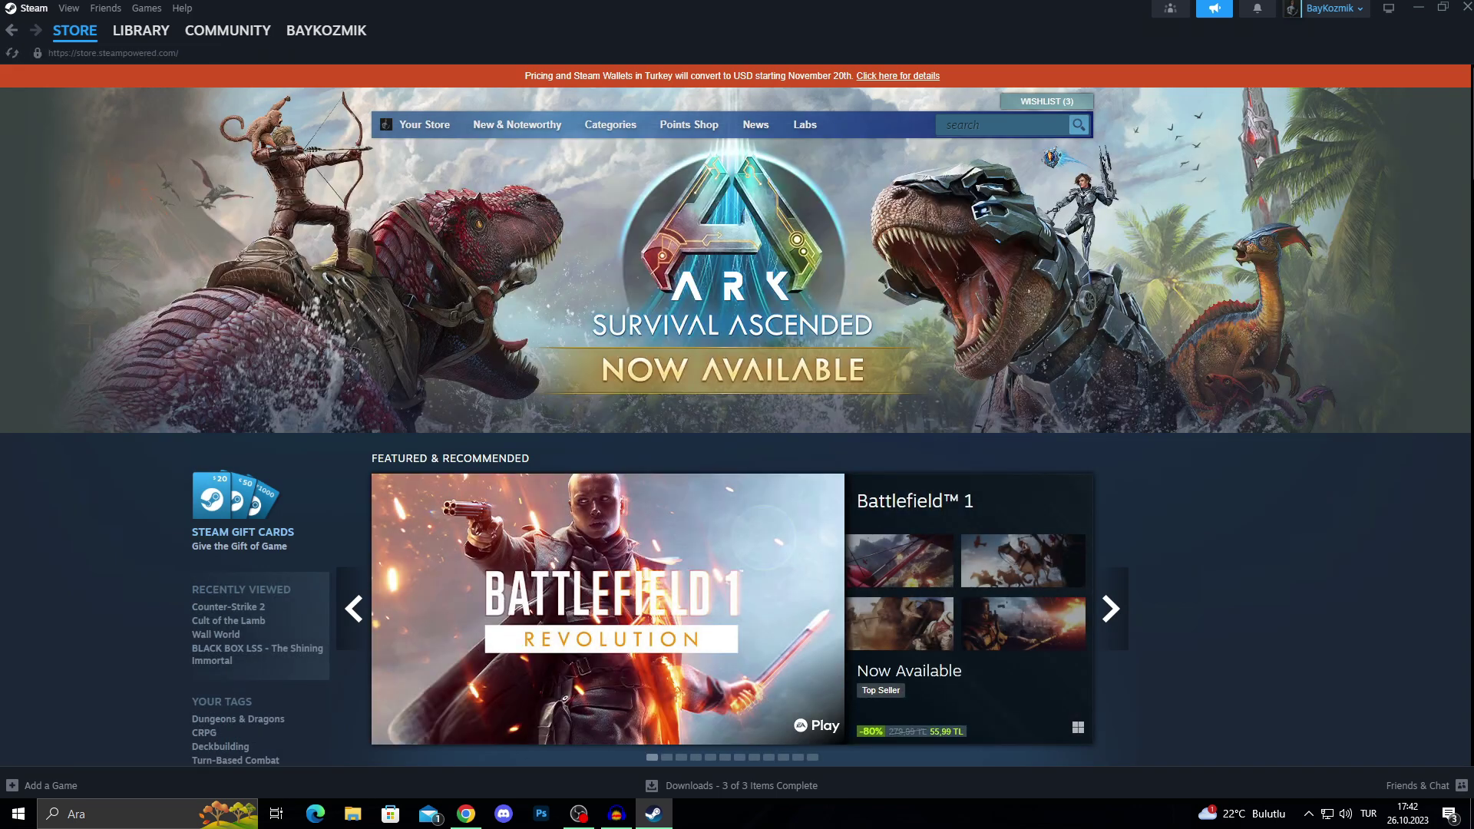
click(29, 7)
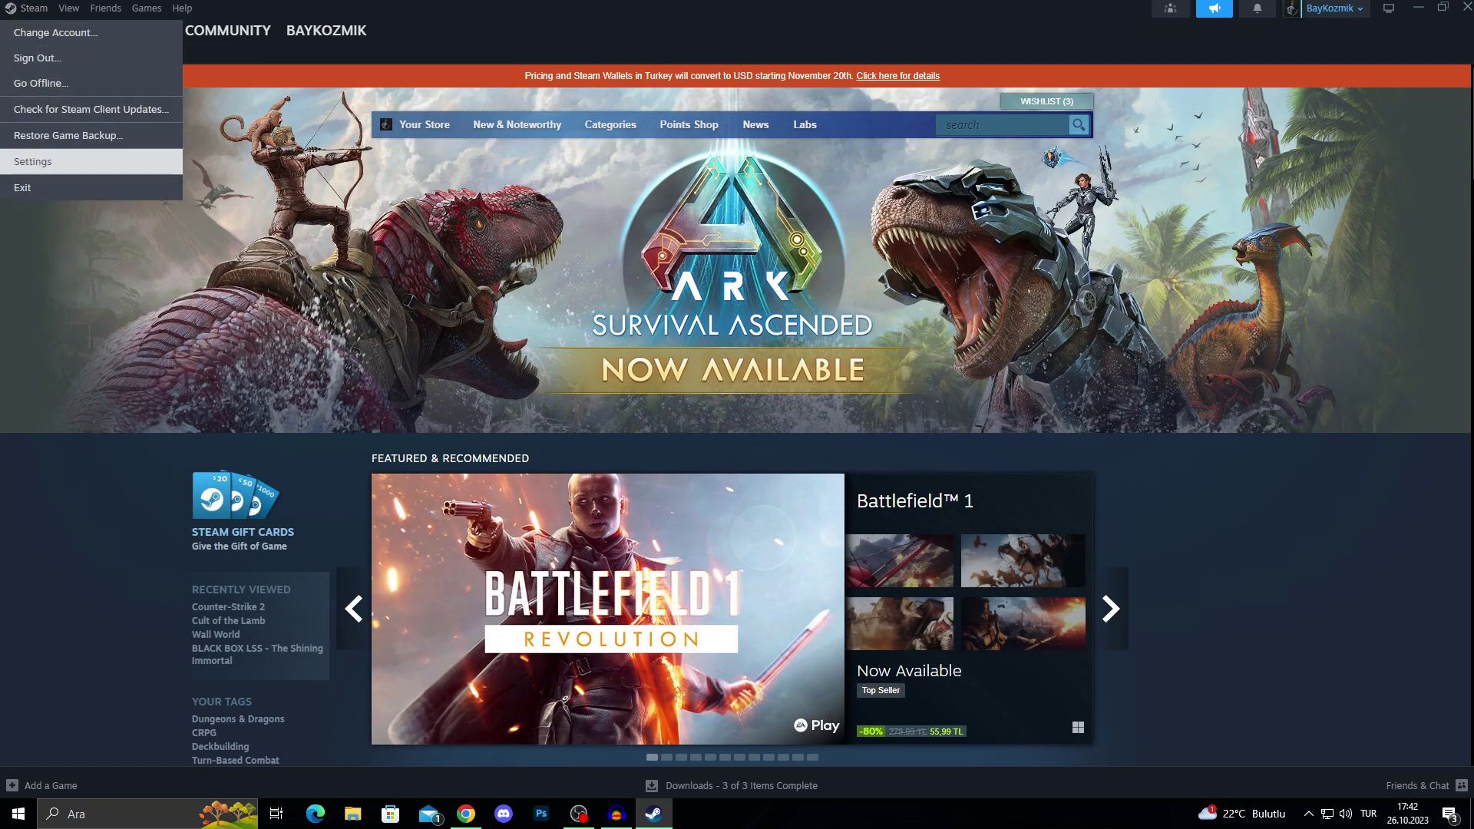
click(27, 159)
click(484, 415)
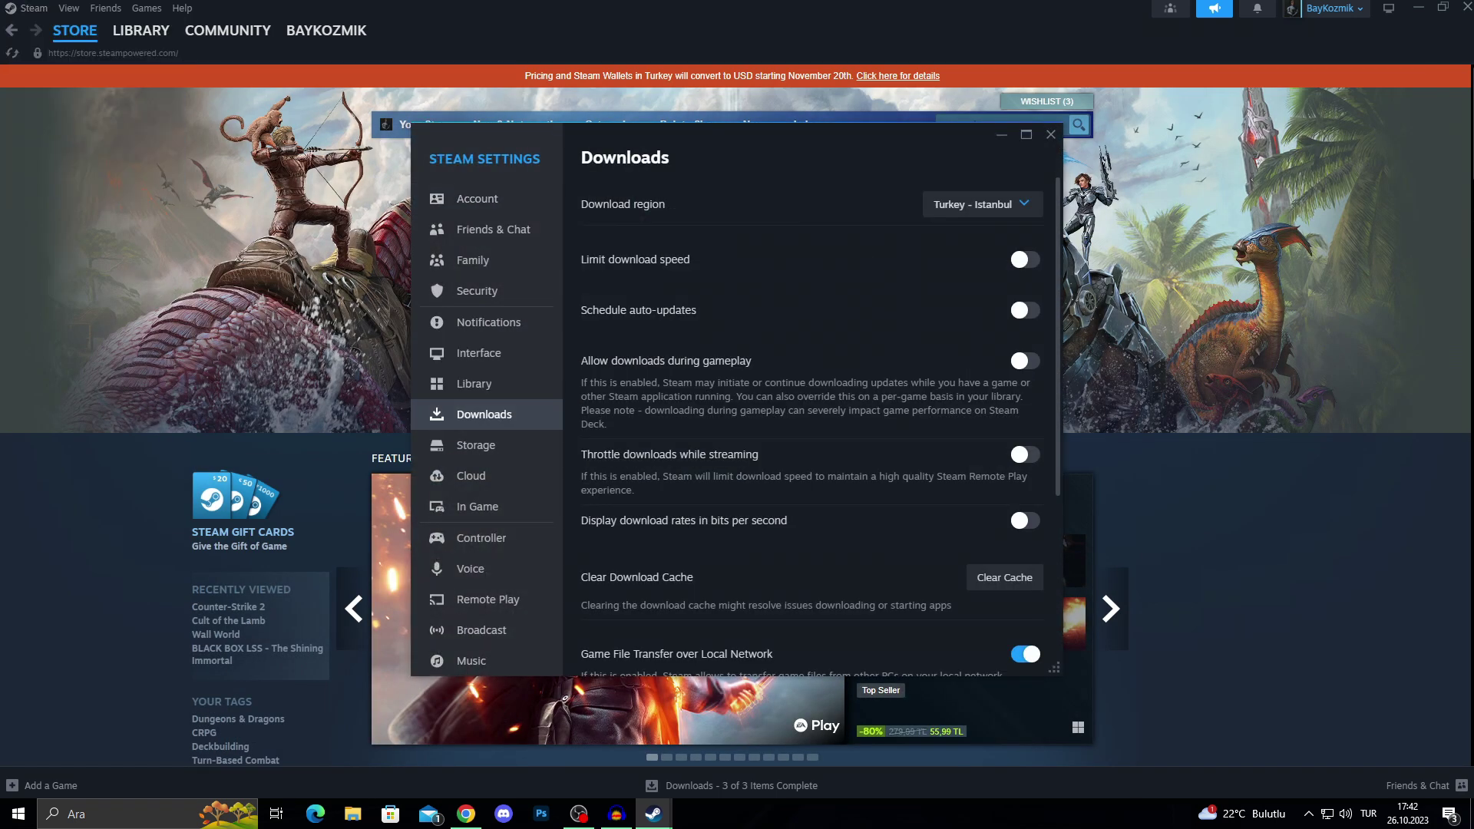
scroll(806, 415, down, 4)
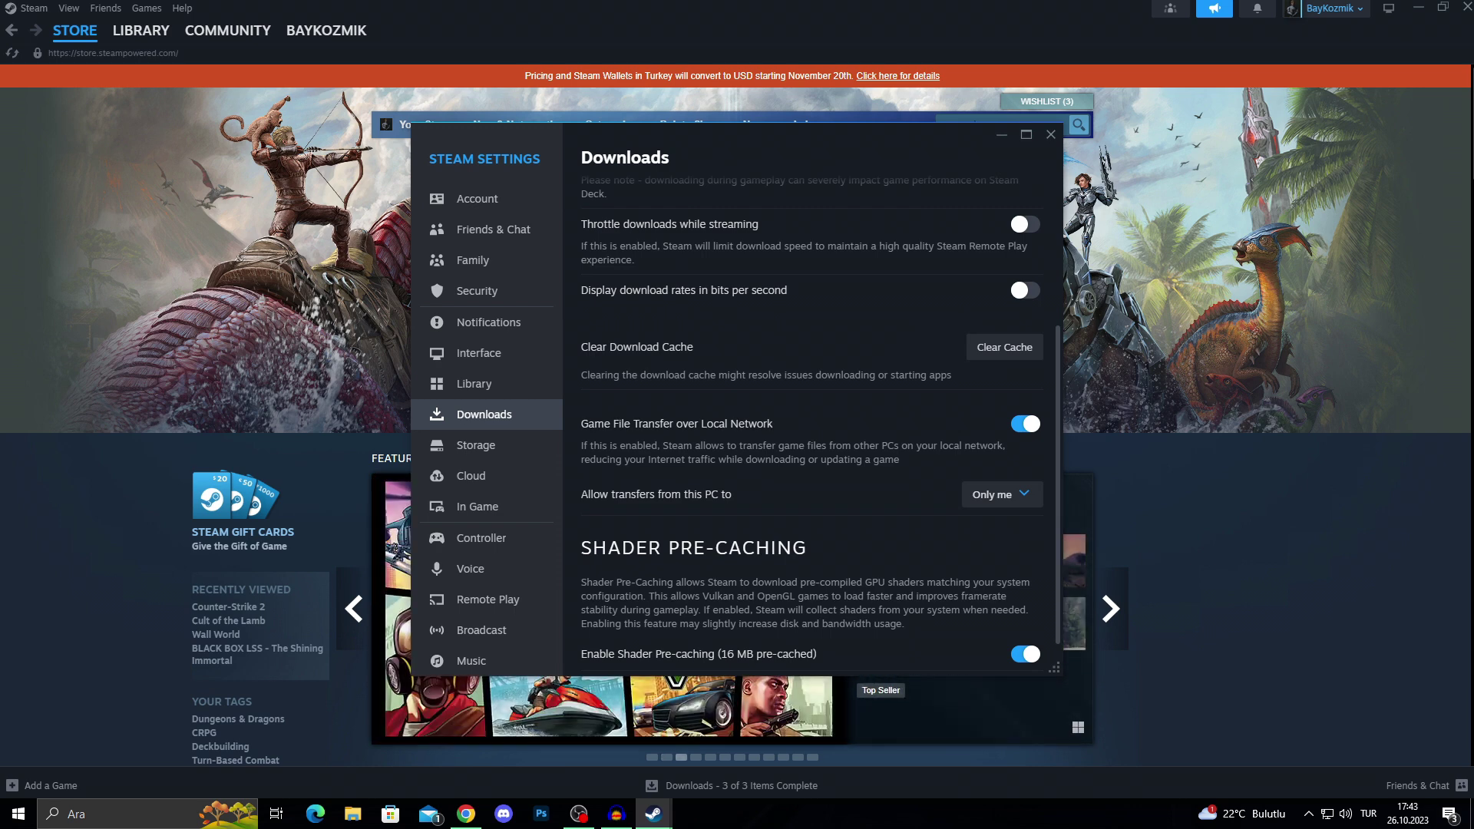
key(Escape)
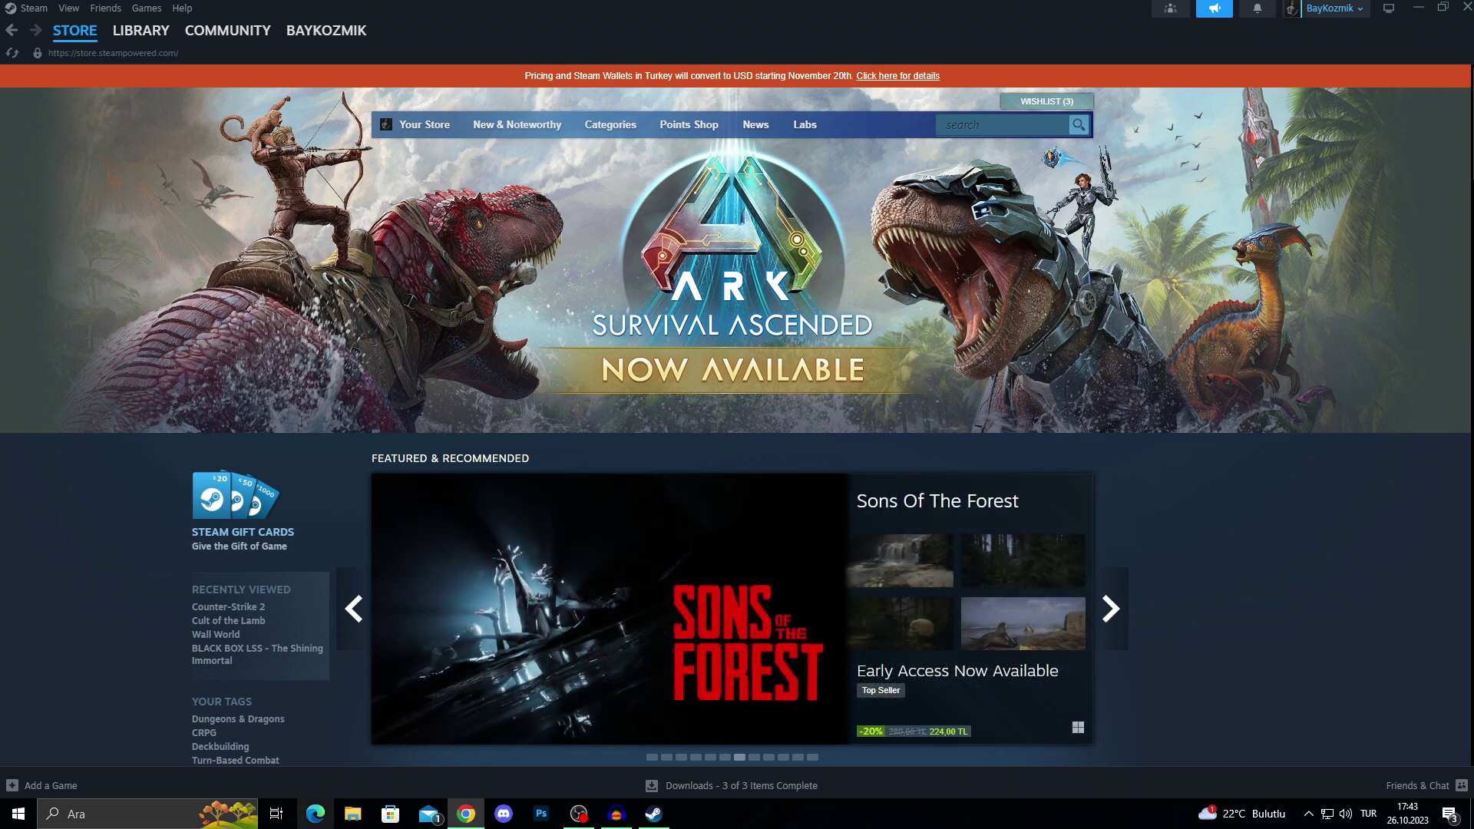
Open the properties of drive Yeni Birim (E:) in File Explorer and bring up its drive optimization tool
key(super+e)
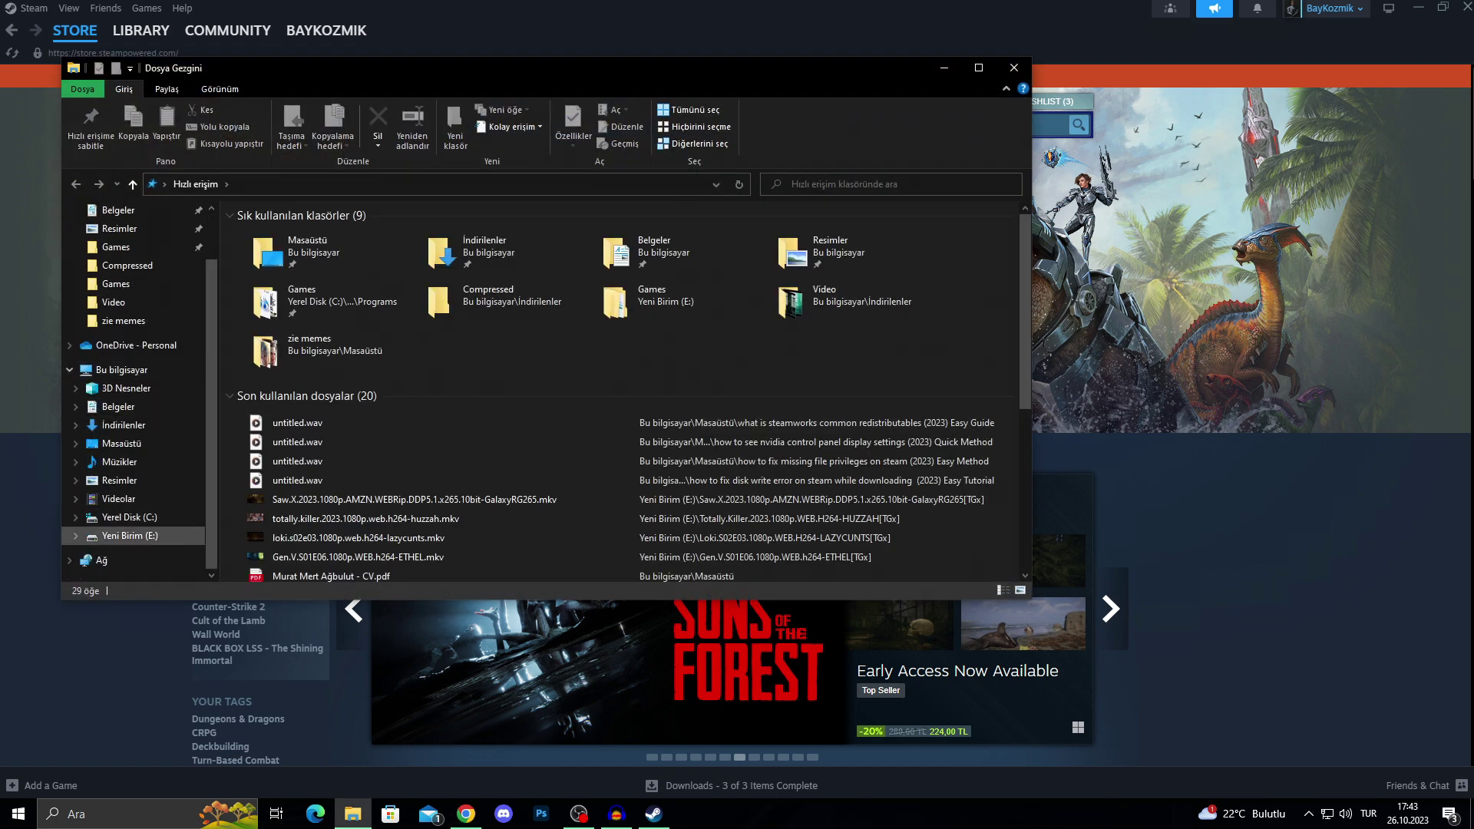
click(129, 536)
right_click(835, 371)
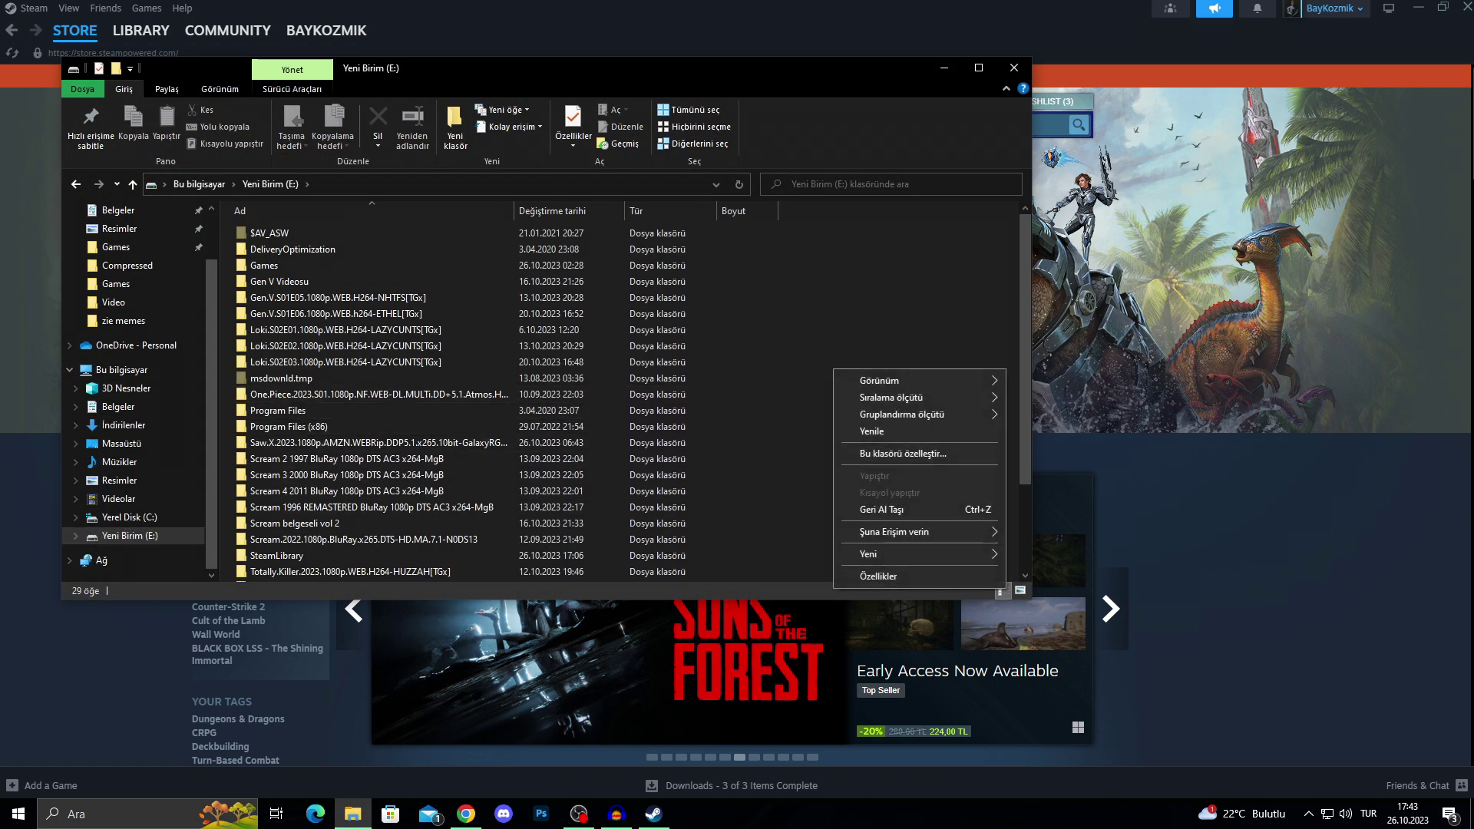
click(879, 576)
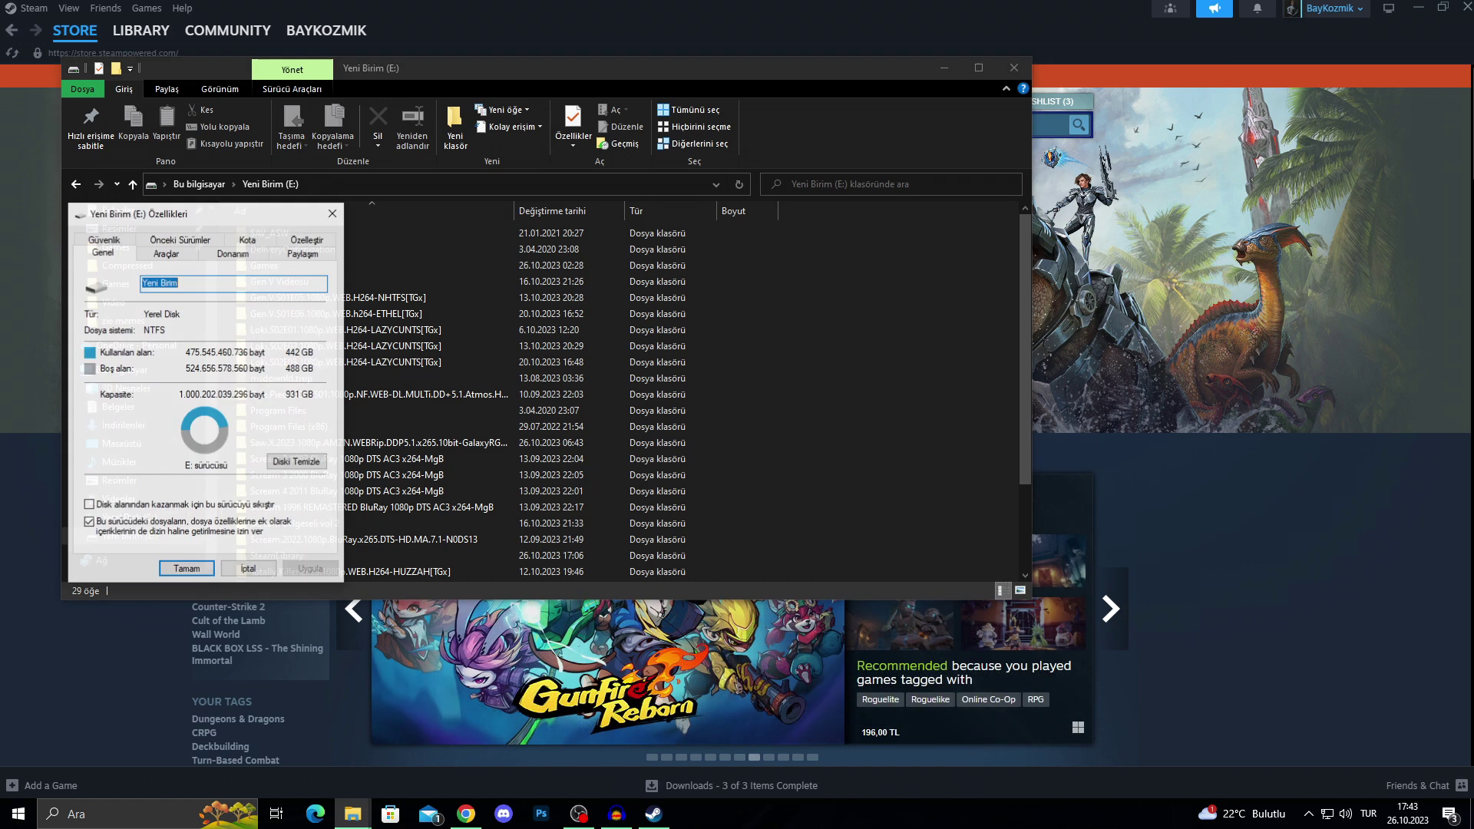
key(ctrl+Tab)
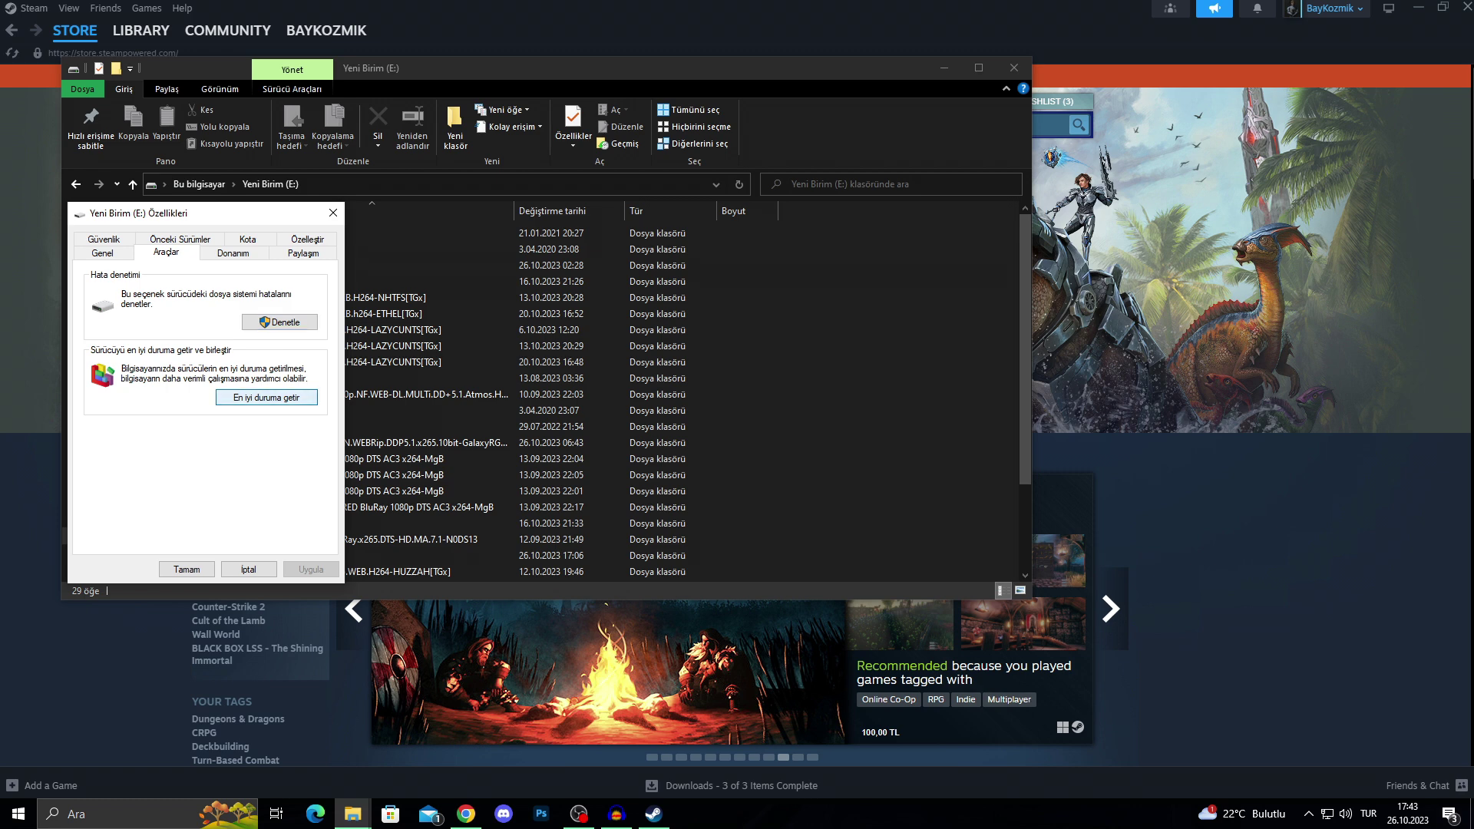
click(266, 397)
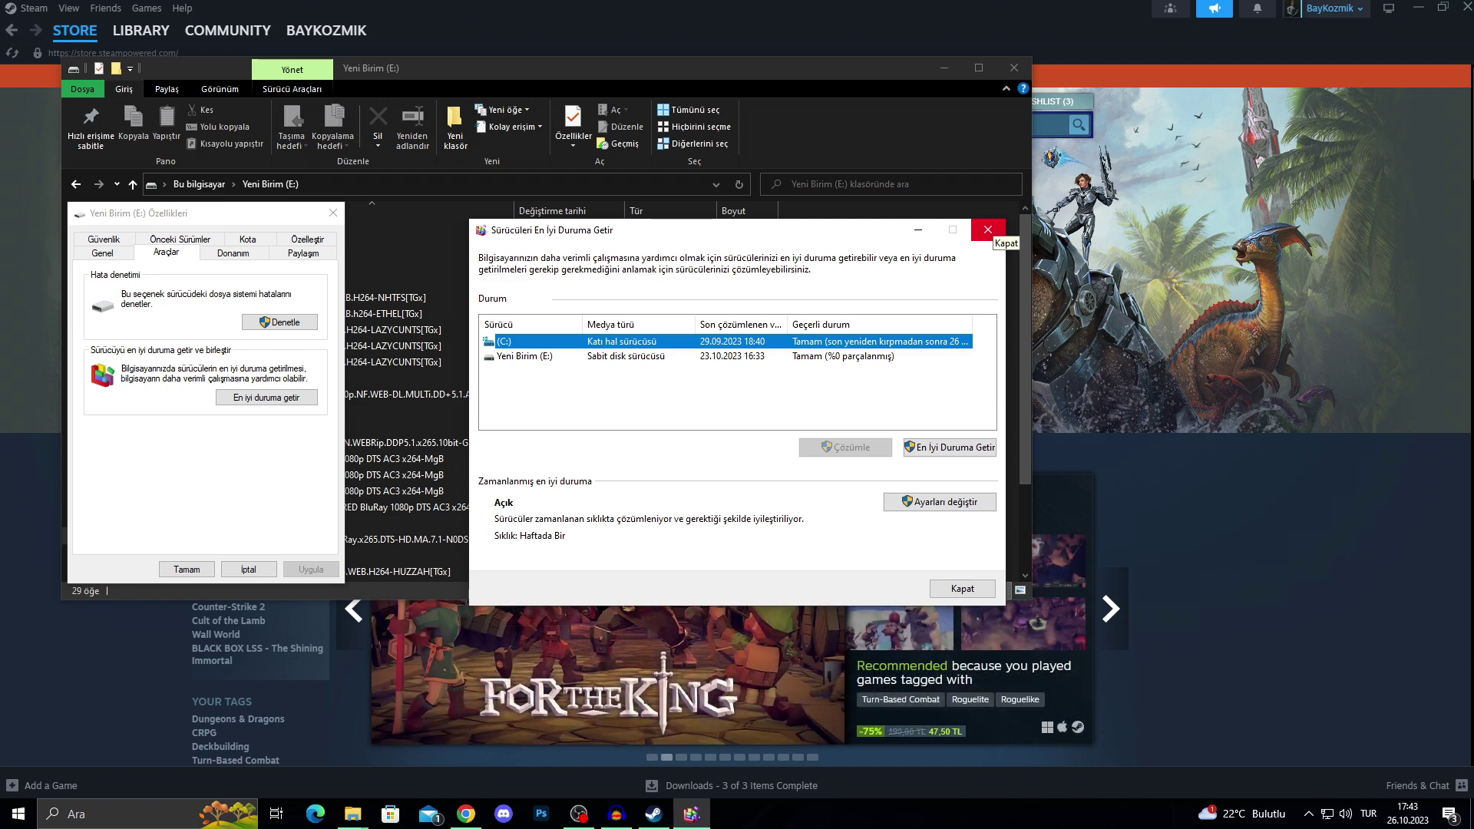
Browse to Turbo Overkill's local installation folder from its installed files properties in the Steam library
click(141, 30)
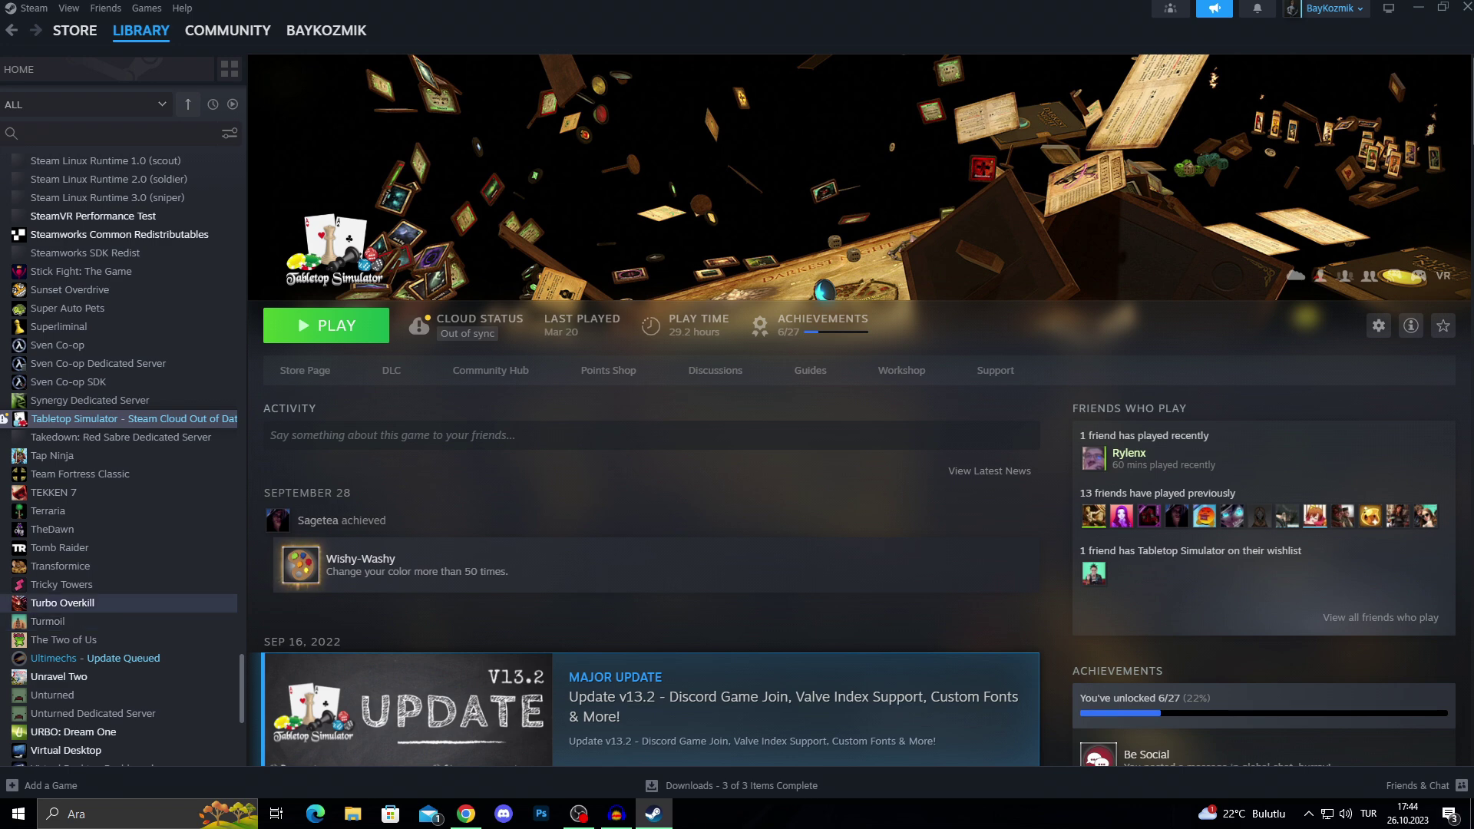
click(63, 602)
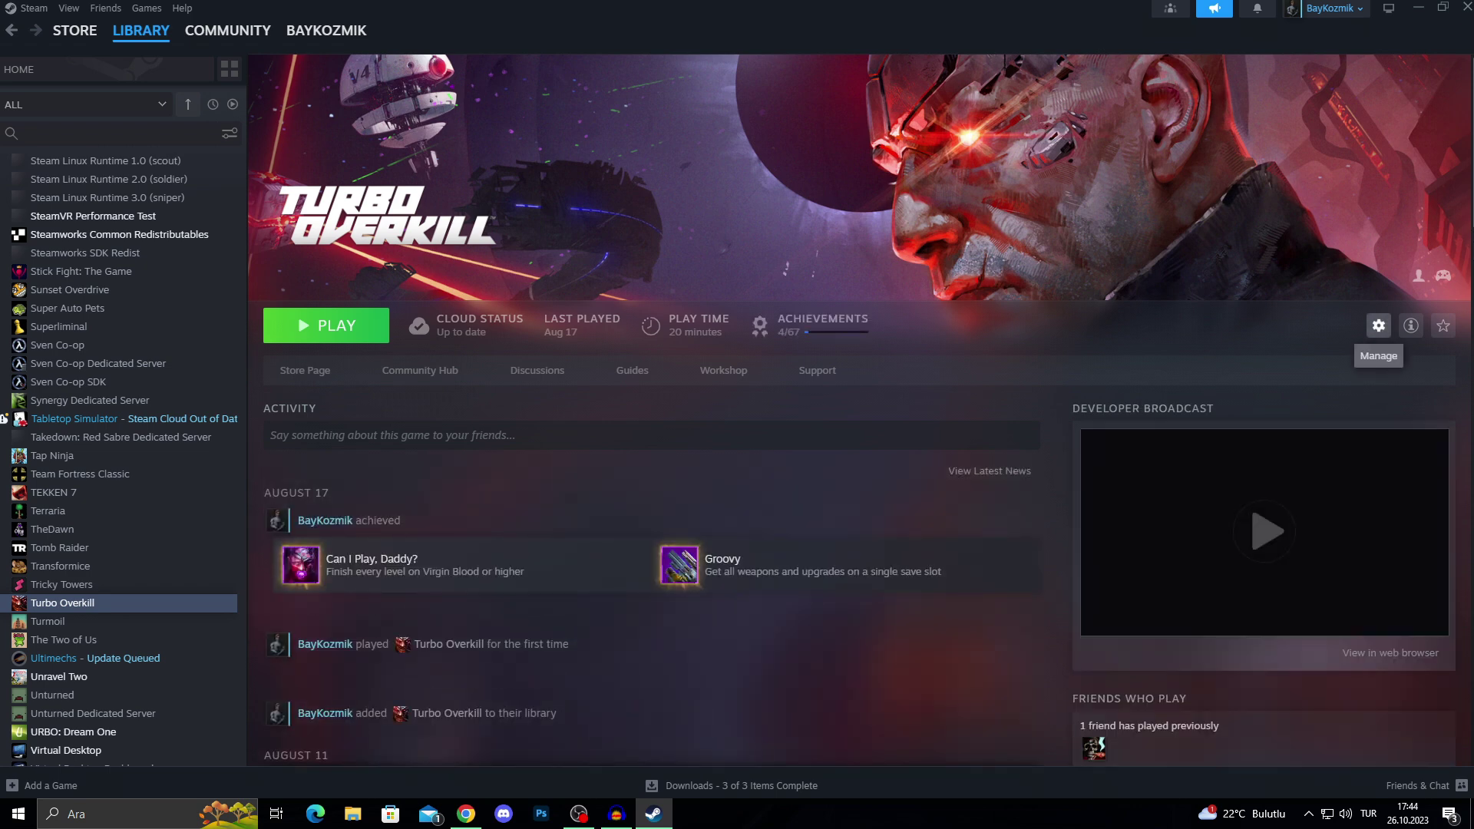
click(1379, 325)
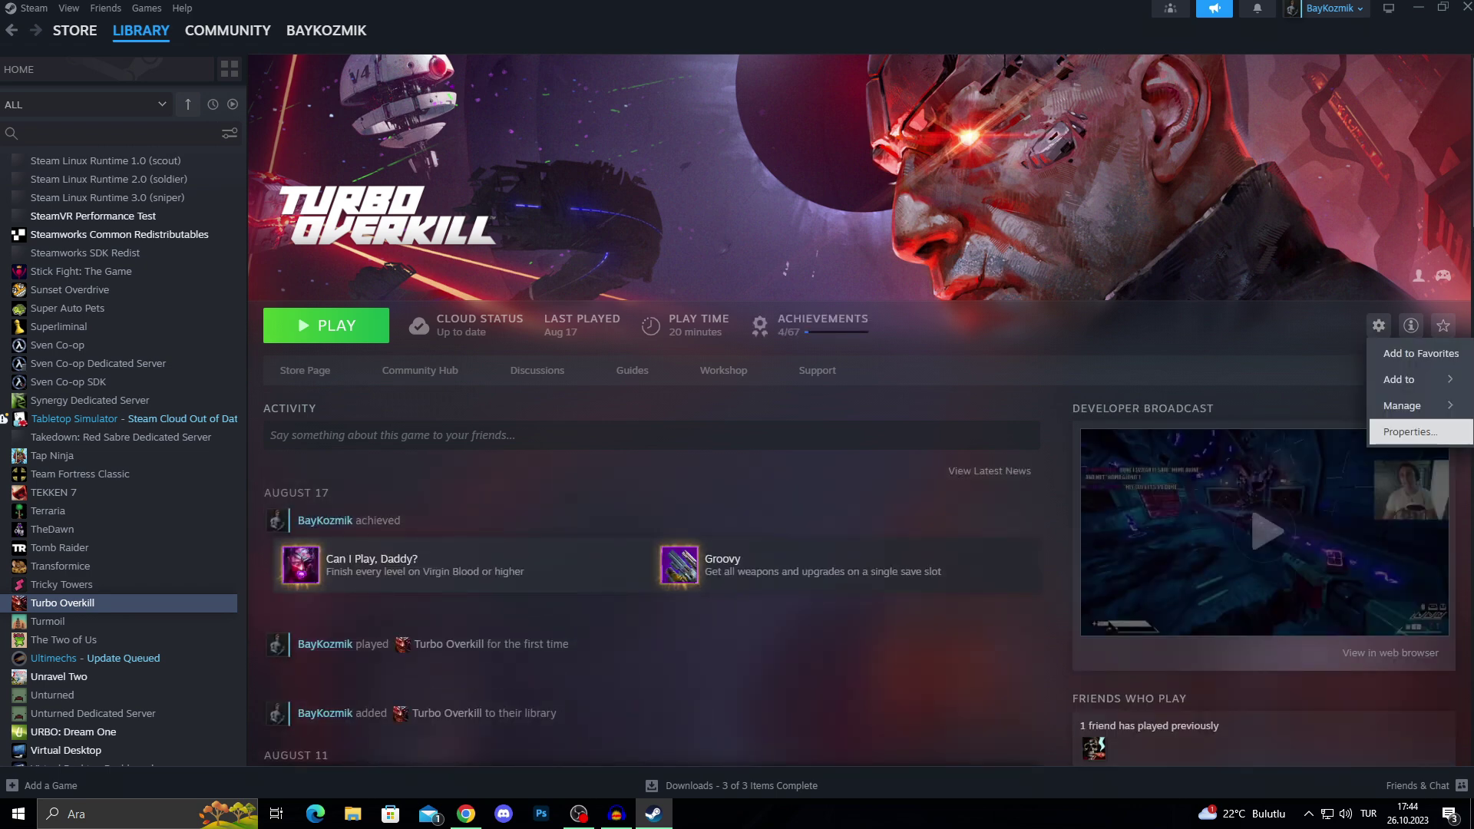
click(1411, 431)
click(466, 299)
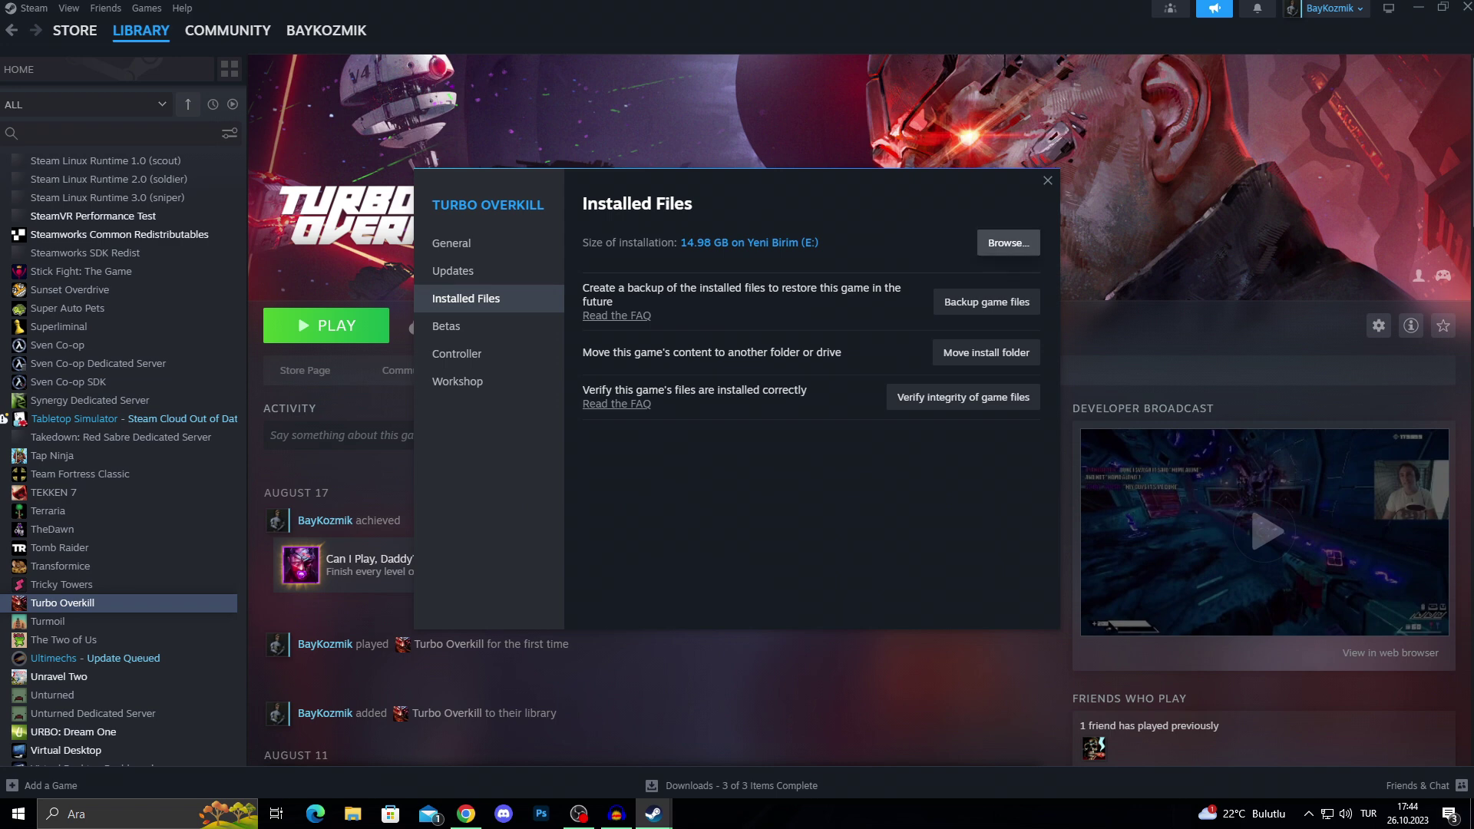
click(1008, 243)
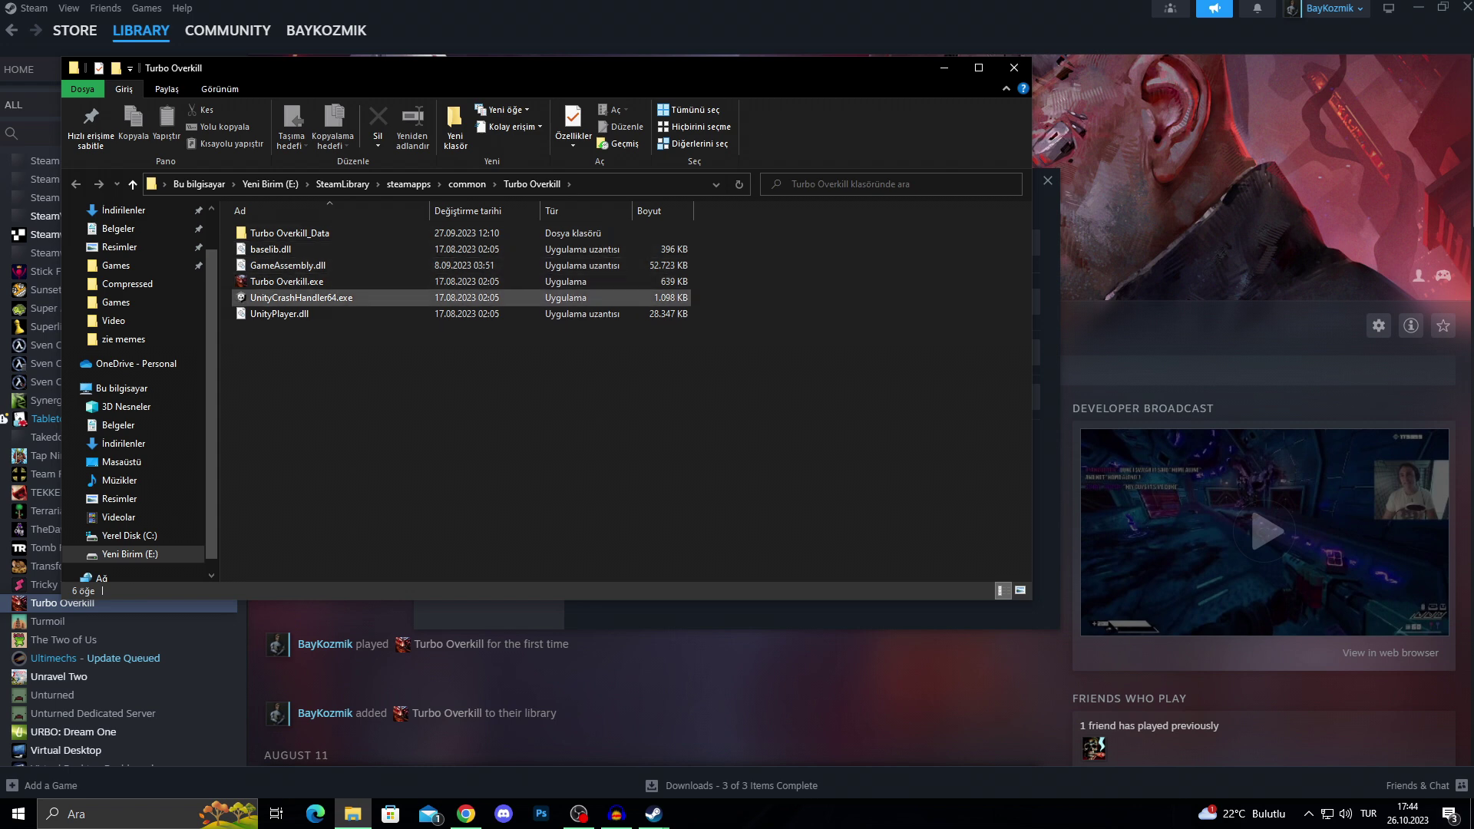
Inspect the file properties of Turbo Overkill.exe and return to the Steam library
right_click(303, 281)
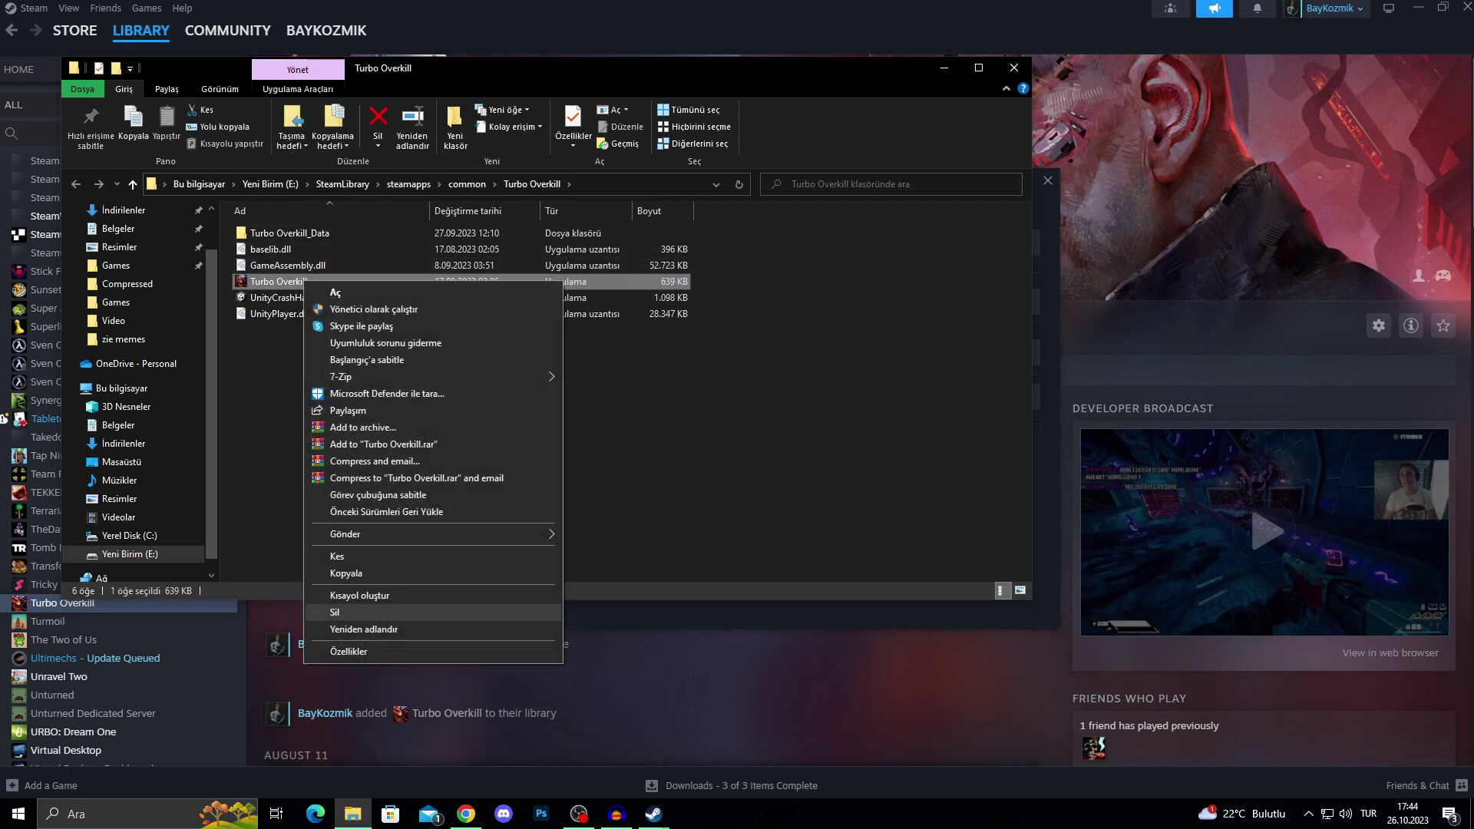
click(330, 652)
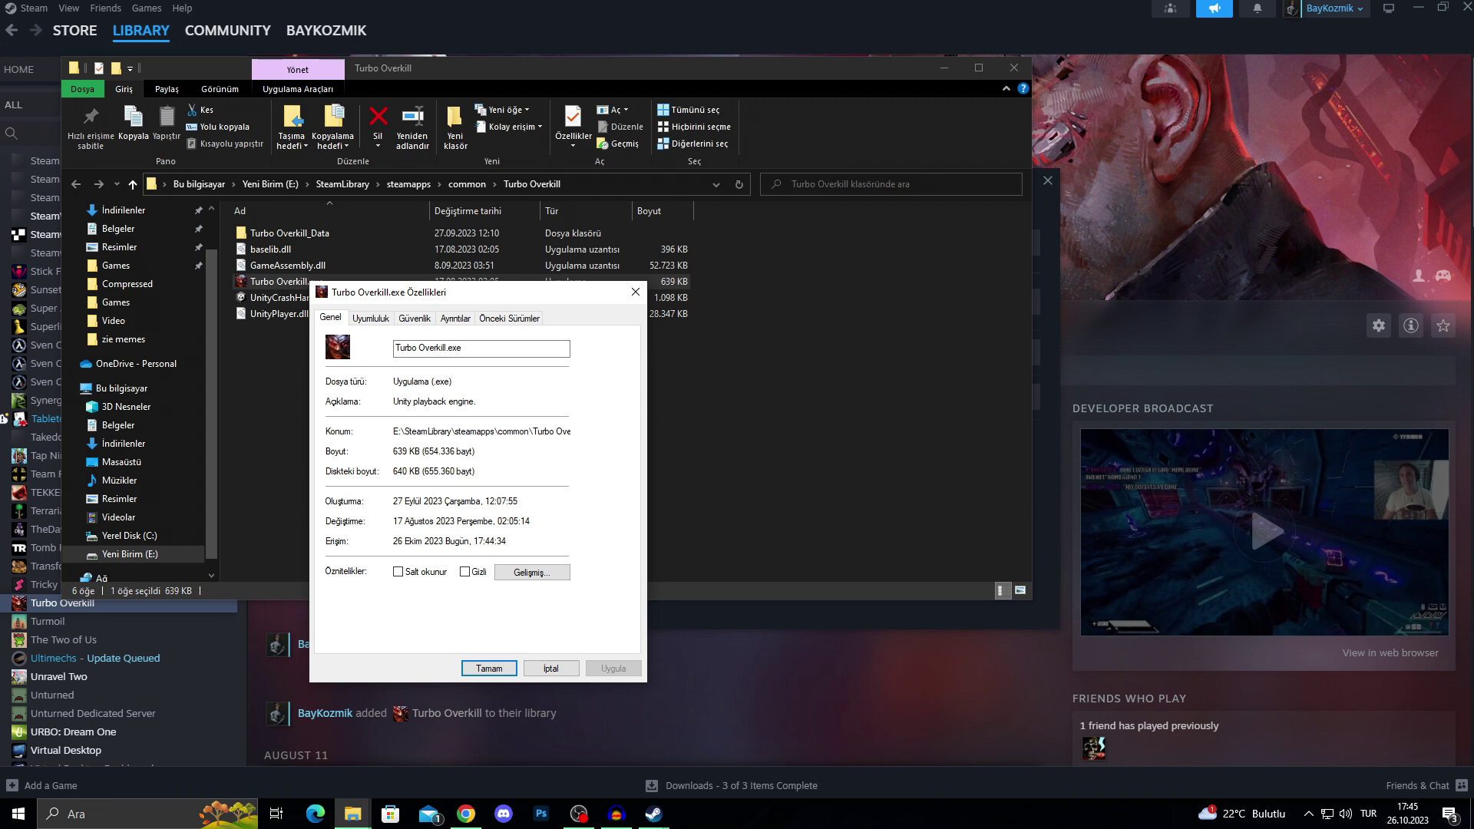
key(alt+Tab)
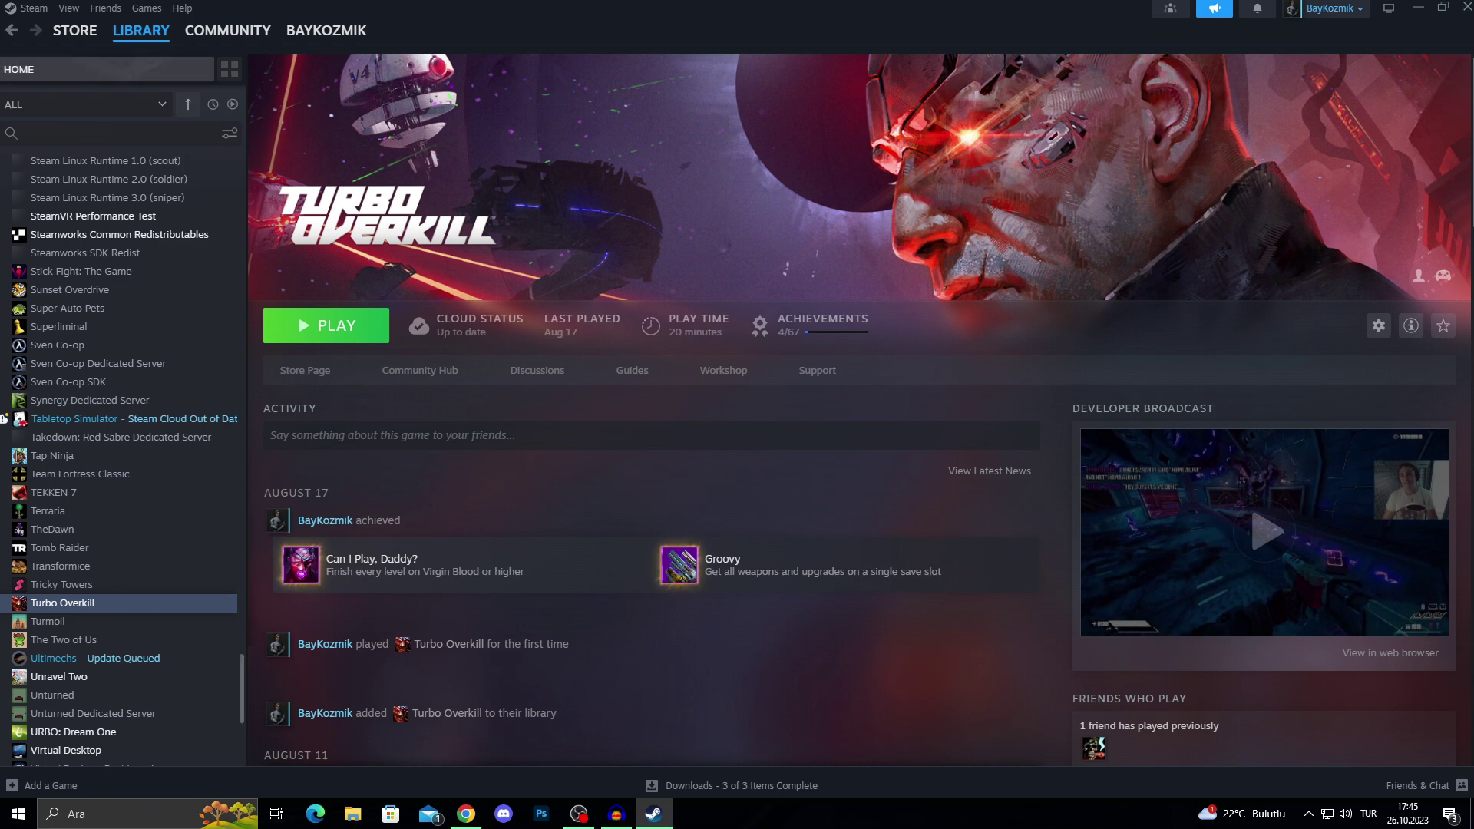
Bring up the help and support options in Steam
click(182, 8)
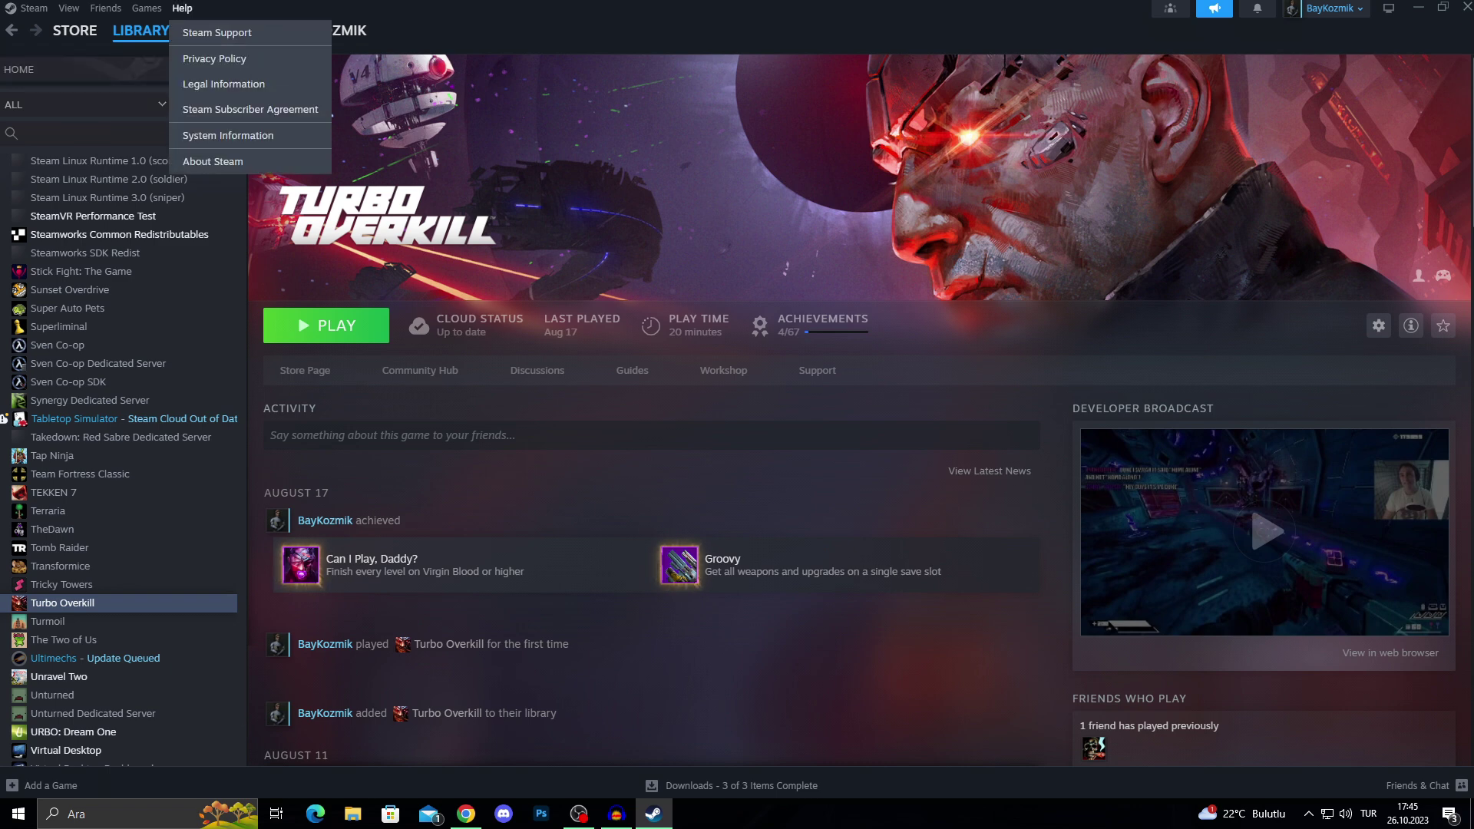